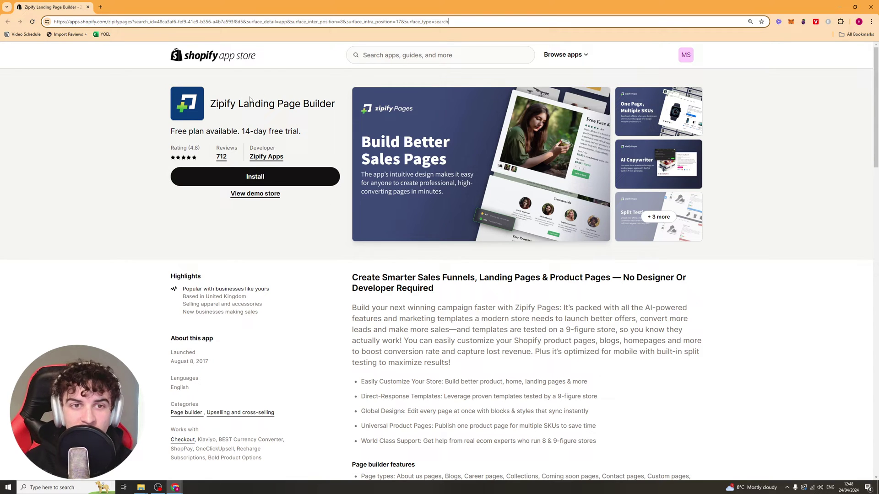
Start installing the Zipify Landing Page Builder app from its App Store listing
click(233, 181)
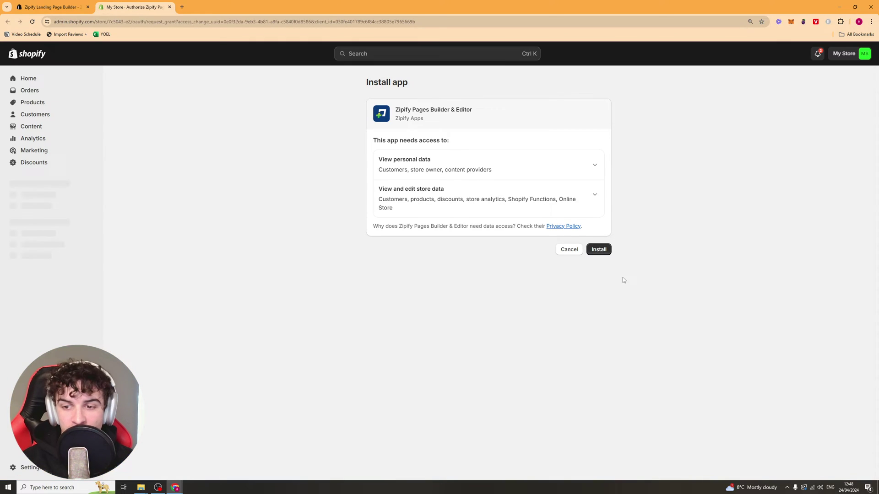
Approve installing Zipify Pages Builder & Editor with its requested store permissions
click(597, 249)
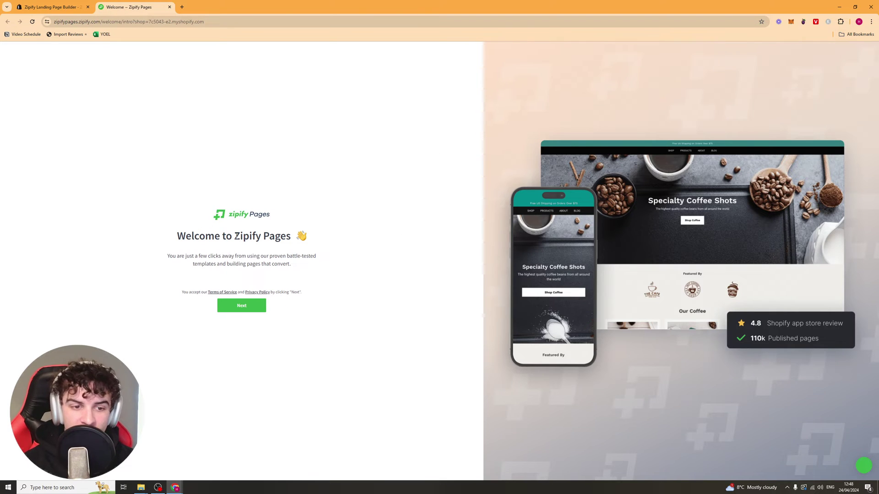
Answer onboarding with Clothing industry and $5K and Under revenue, leaving referral source unanswered
click(244, 310)
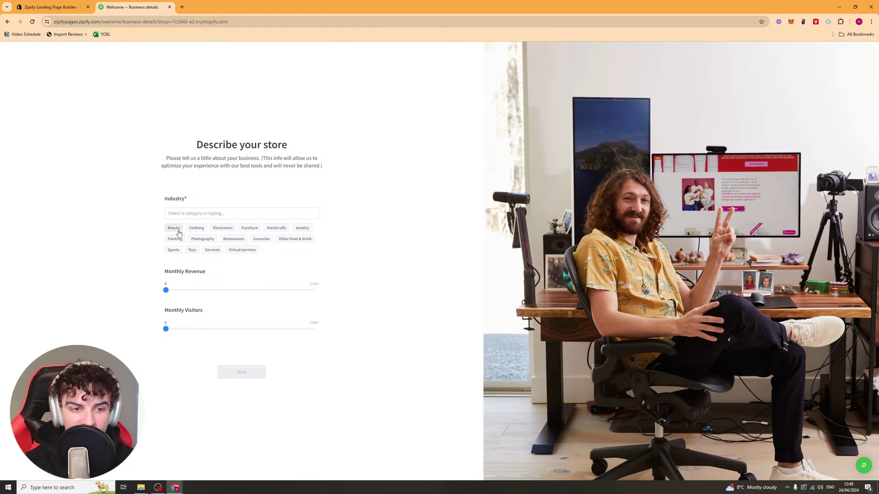
click(196, 228)
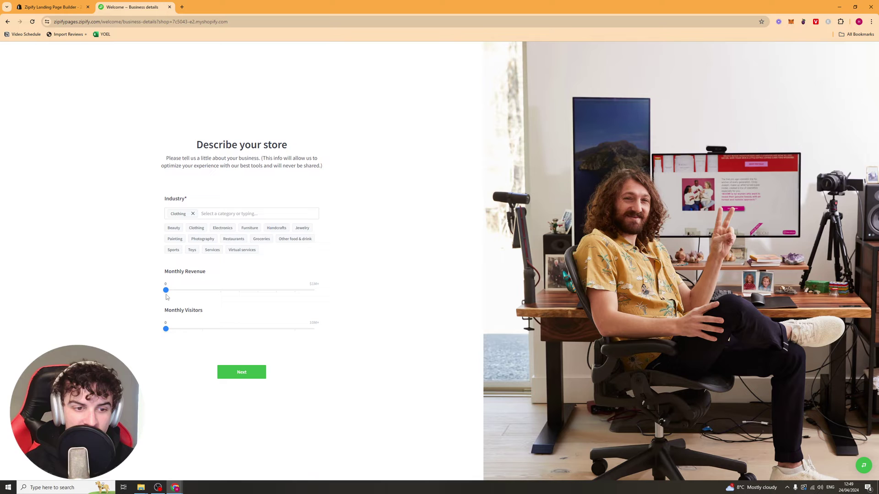
click(184, 291)
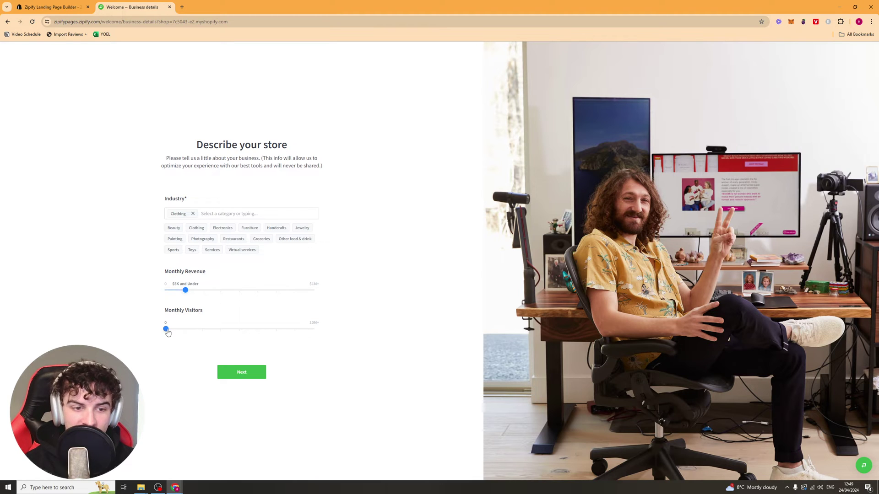
click(242, 373)
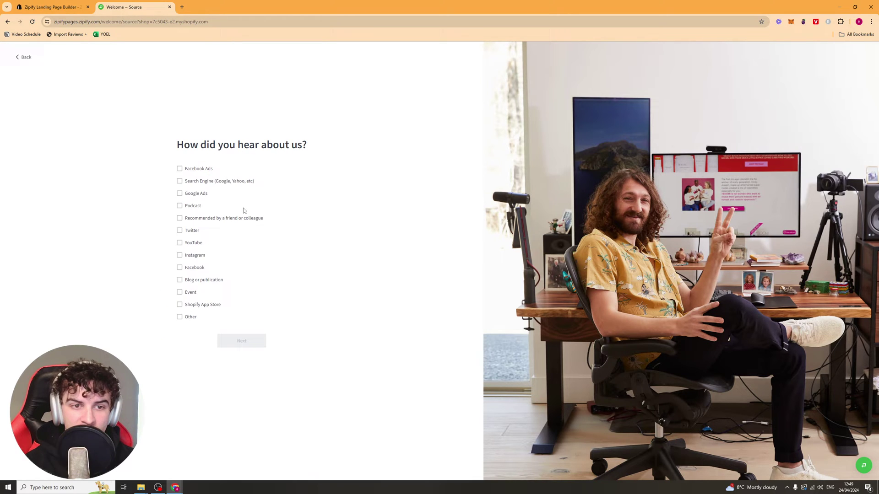
click(192, 317)
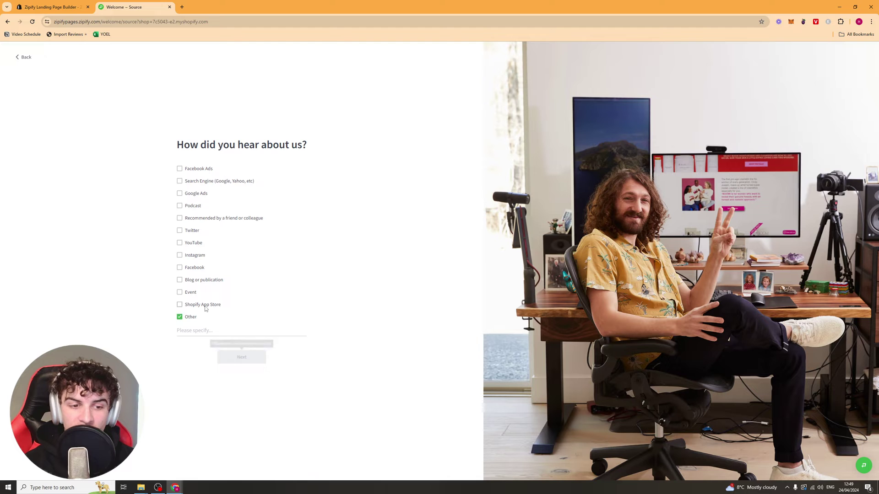
click(191, 317)
click(241, 340)
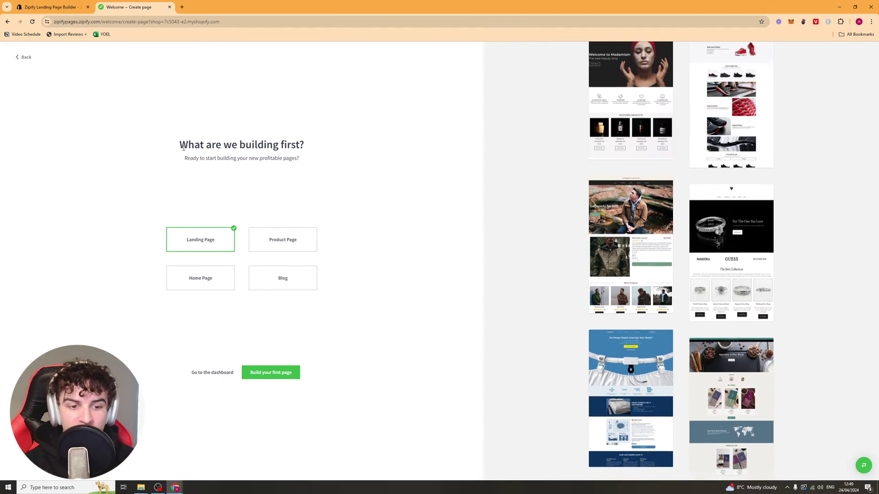
Choose Product Page as the first page type and start building it
drag(178, 145, 306, 162)
click(306, 162)
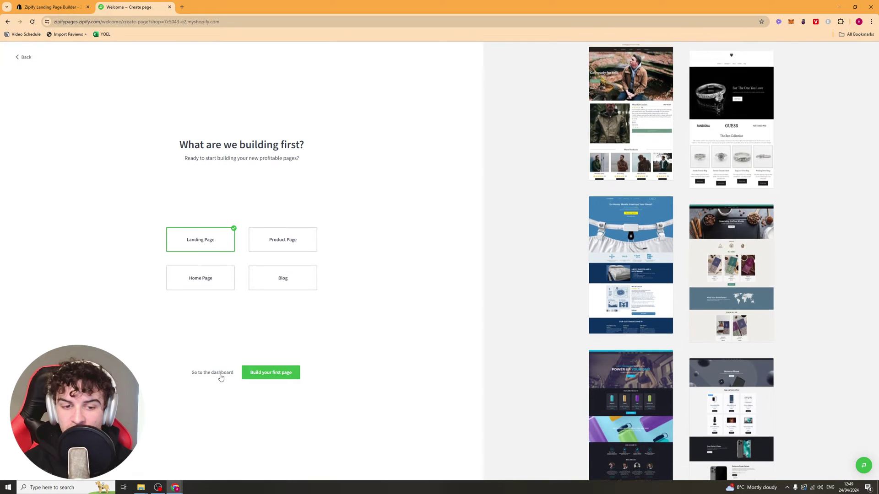
click(271, 241)
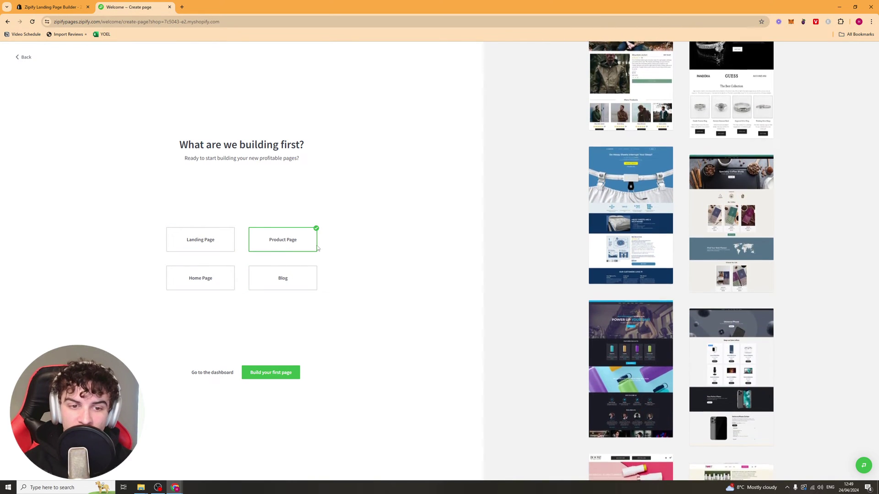
click(287, 375)
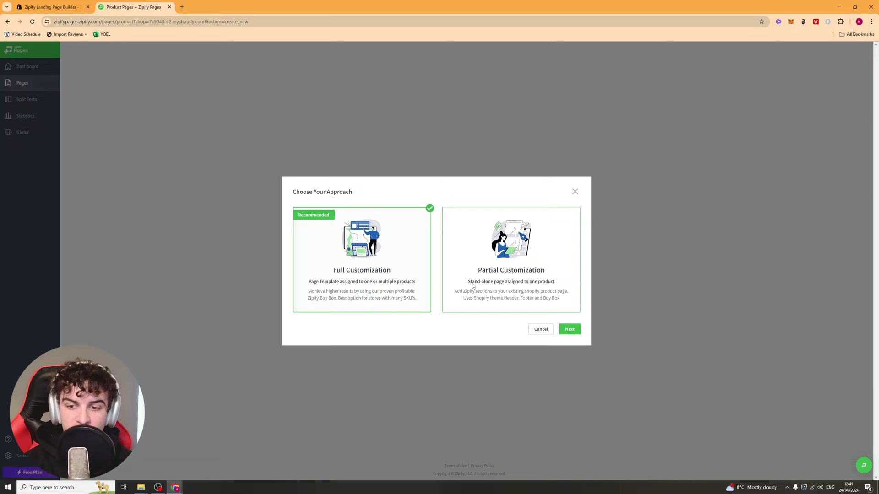
Keep Full Customization and attach the lamp product to the new page
click(565, 331)
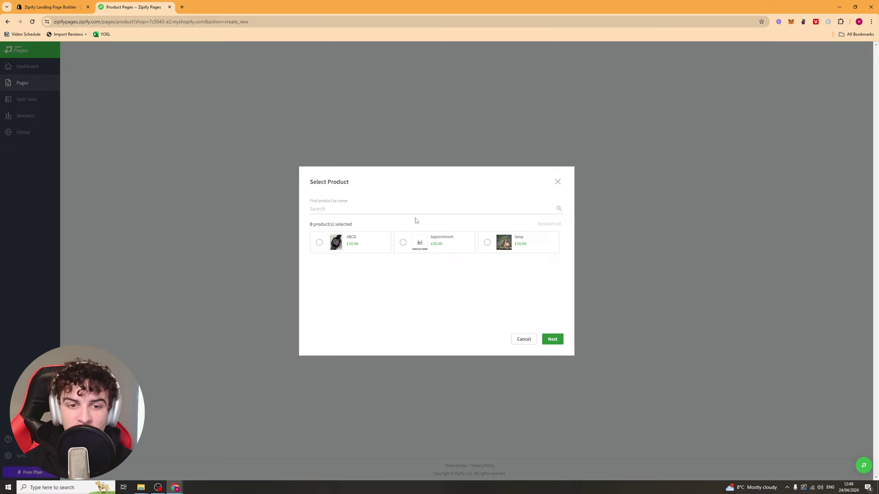
click(502, 247)
click(553, 339)
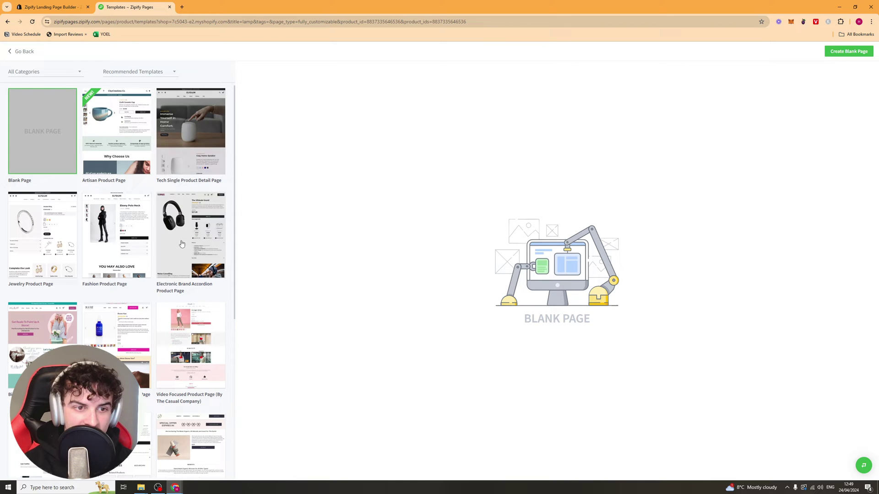
Browse the templates and preview the Proven Profitable Product Page, a Boomstick Trio sample
scroll(173, 311, down, 3)
scroll(172, 310, down, 2)
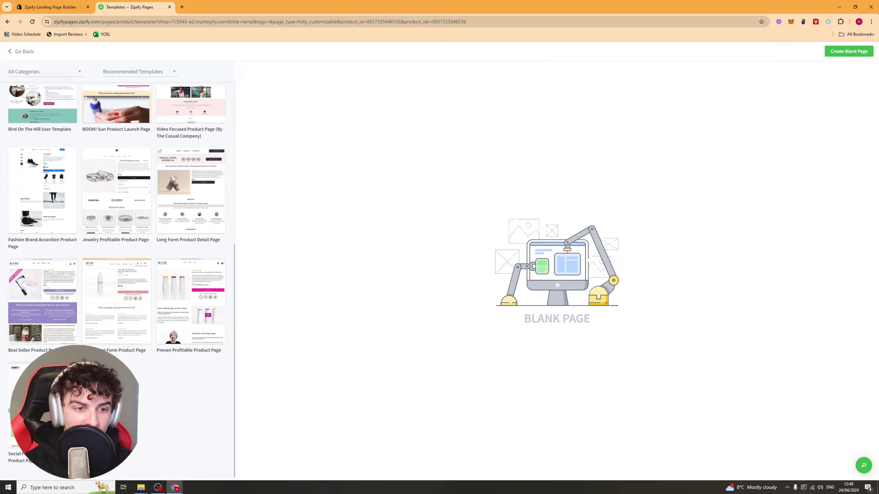
scroll(128, 234, up, 5)
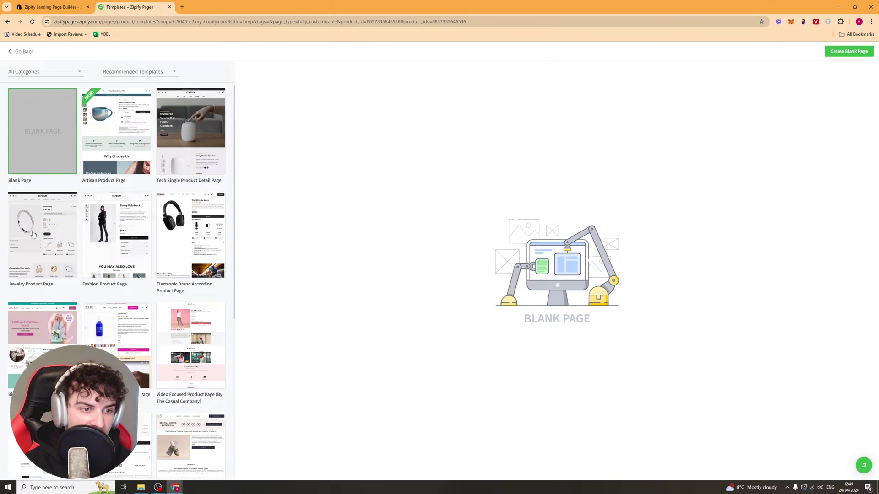
scroll(22, 223, down, 3)
scroll(173, 279, down, 2)
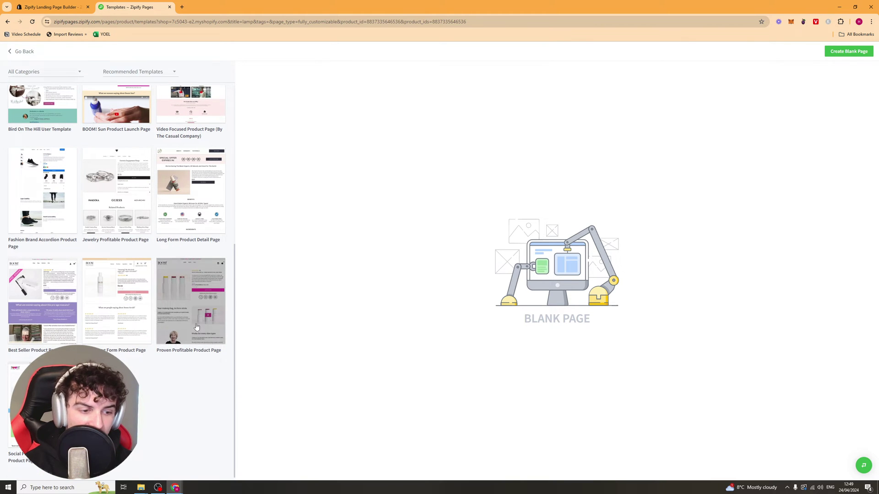
click(183, 295)
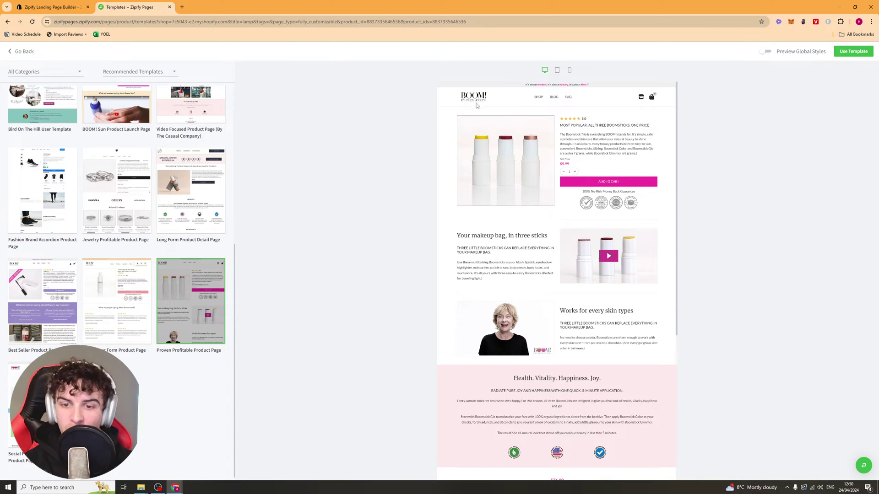
scroll(561, 314, down, 2)
drag(677, 294, 709, 104)
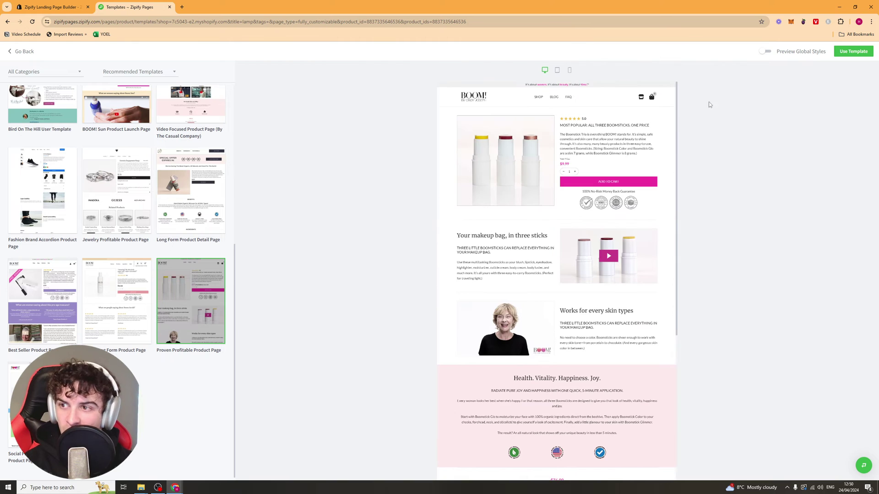
Create a product page named 'Lamp' from the template, leaving the group unset
click(854, 52)
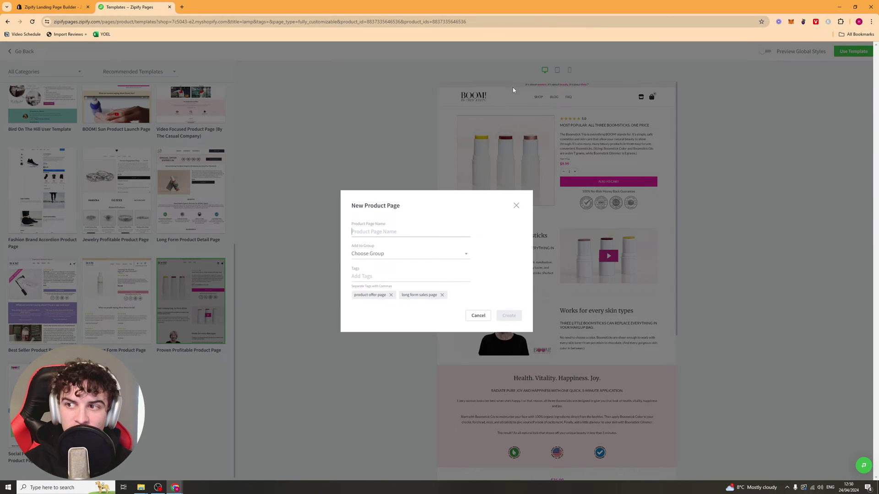
click(416, 232)
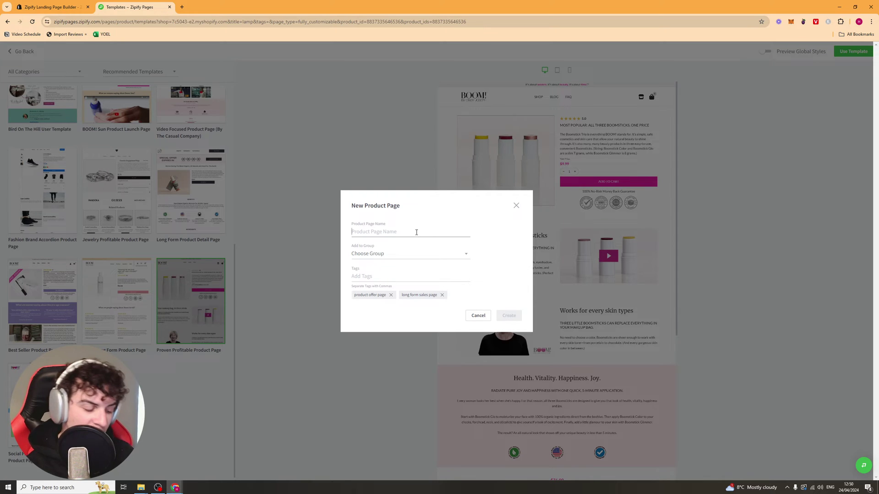
text(Lamp)
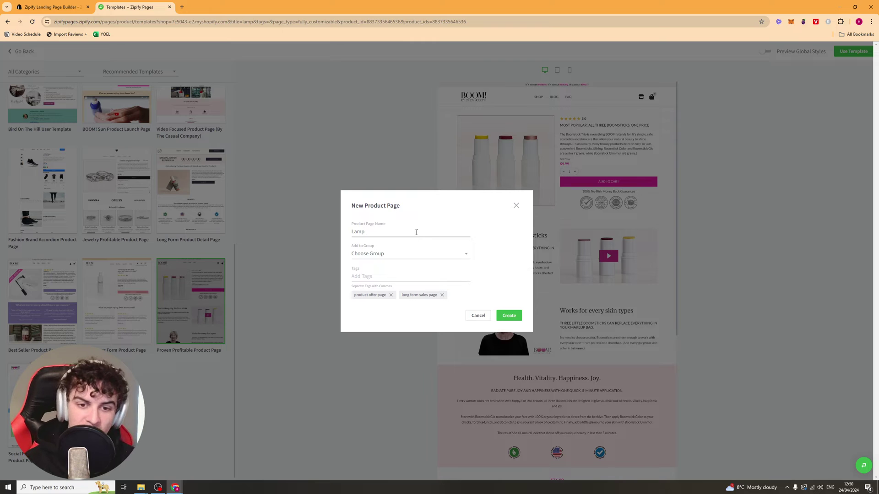
click(423, 255)
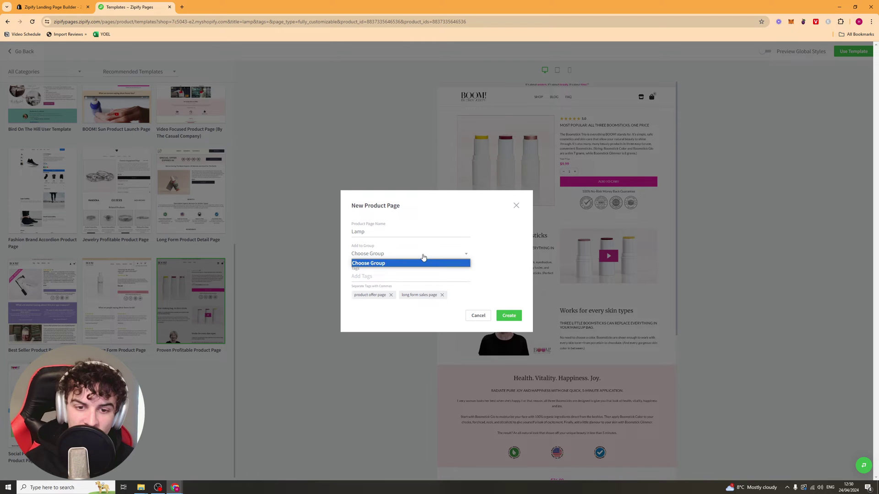
click(504, 251)
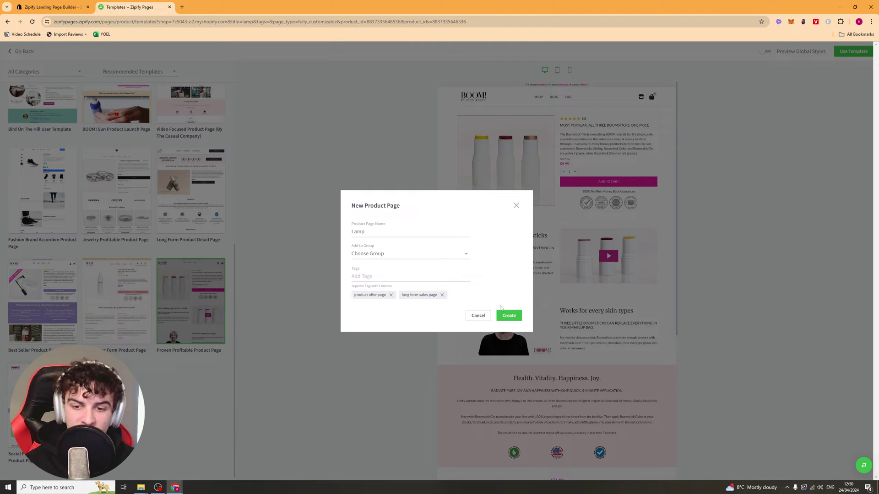
click(519, 316)
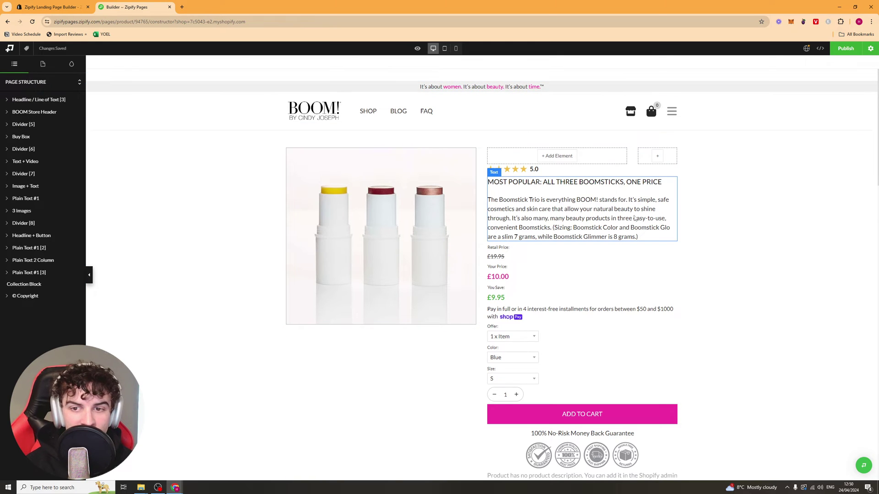
Select the page's top product section
scroll(689, 343, down, 4)
scroll(689, 343, up, 4)
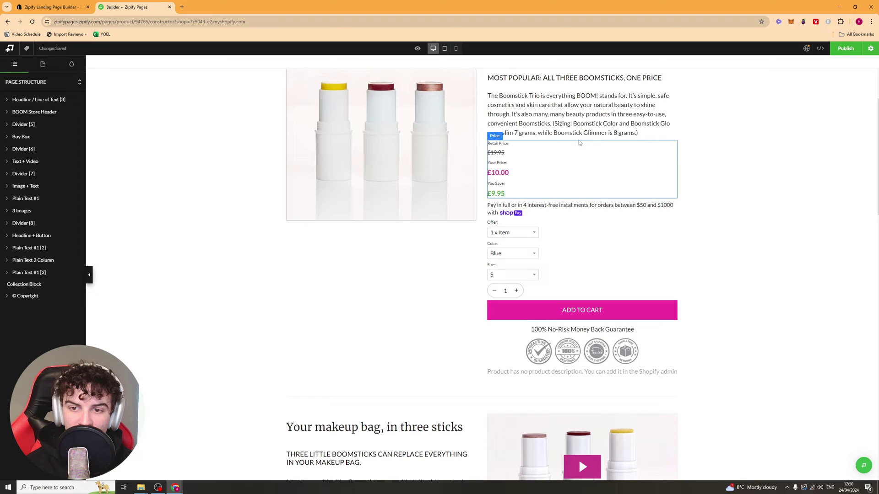
click(546, 226)
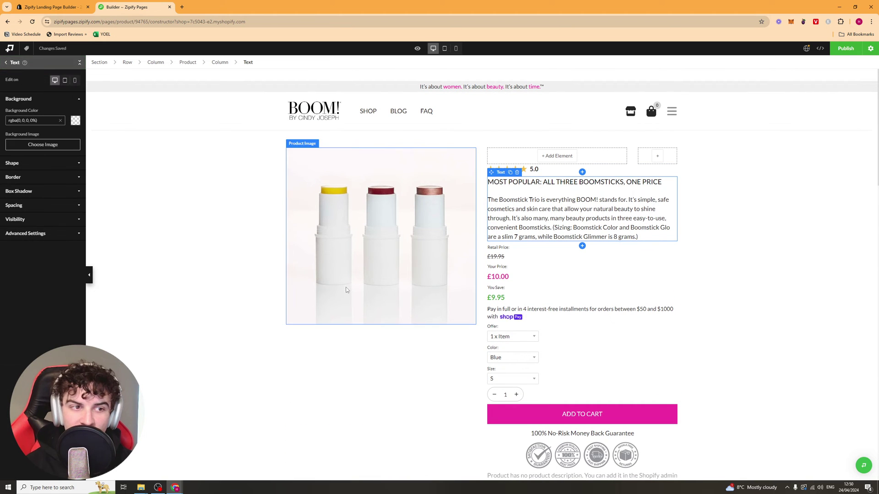
scroll(752, 251, down, 4)
scroll(633, 314, up, 5)
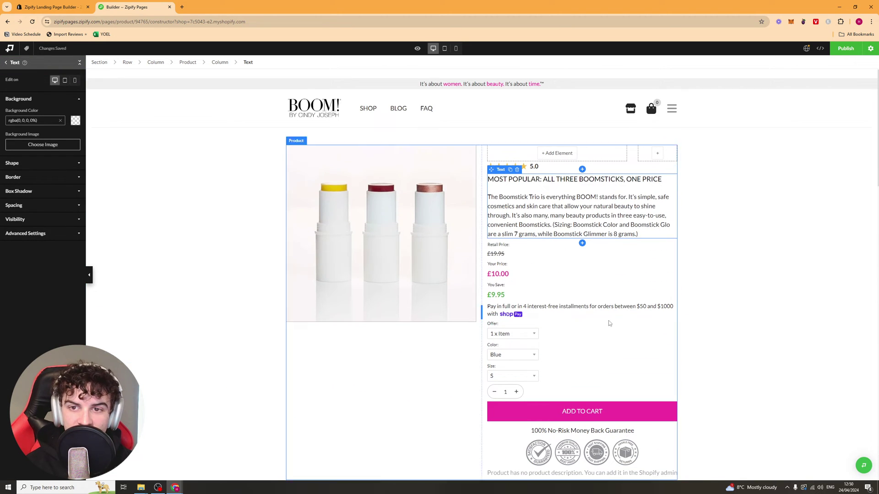
click(225, 157)
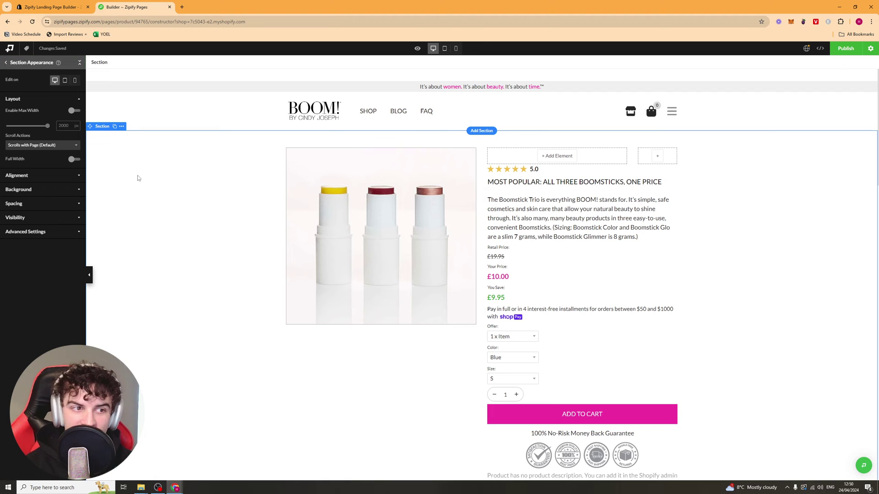
Review the section's Alignment, Background, Spacing and Visibility options, ending on Advanced Settings
click(43, 178)
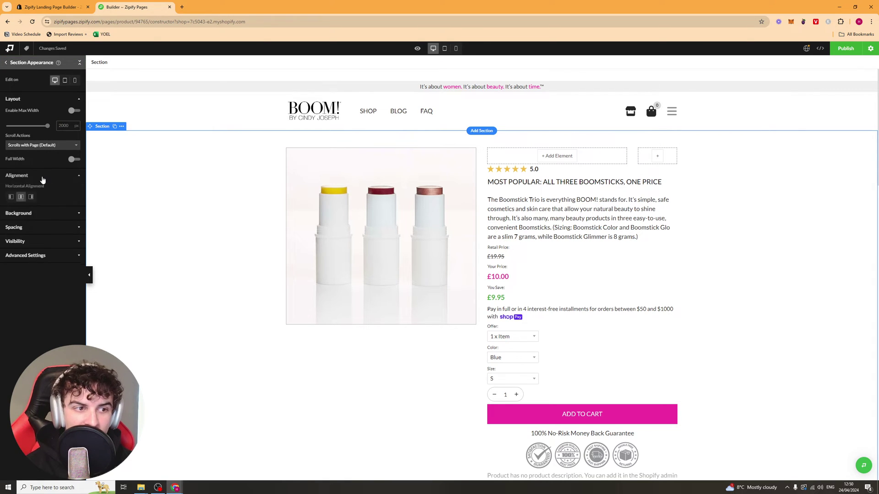
click(43, 176)
click(45, 191)
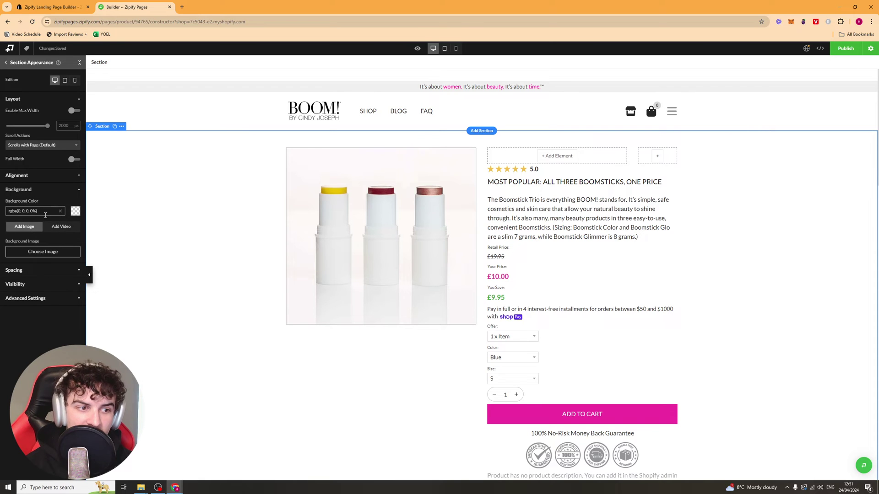
click(50, 192)
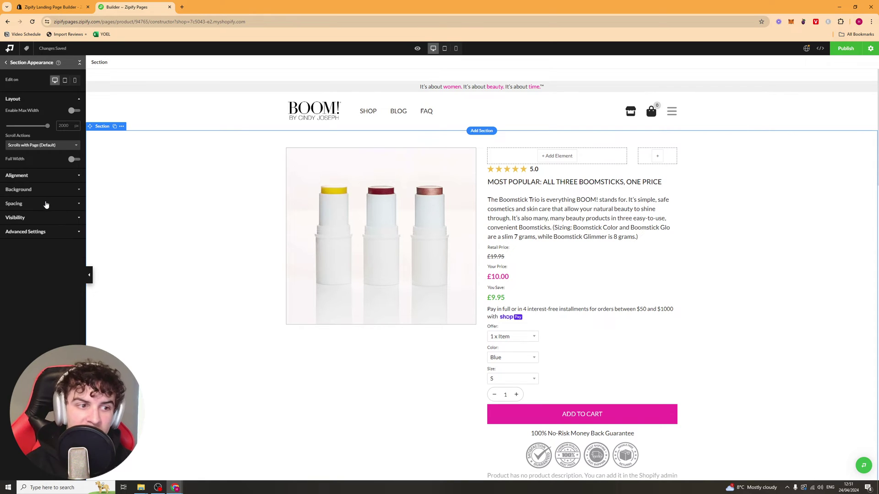
click(64, 200)
click(47, 204)
click(47, 218)
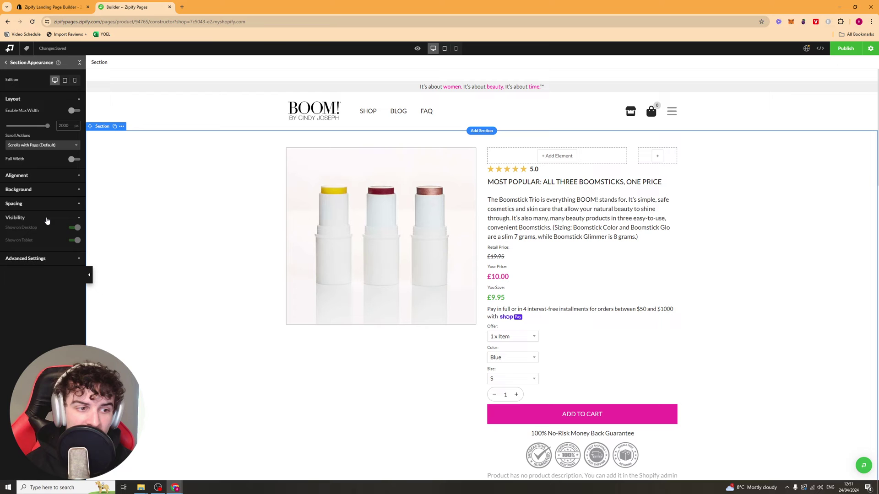
click(48, 218)
click(48, 232)
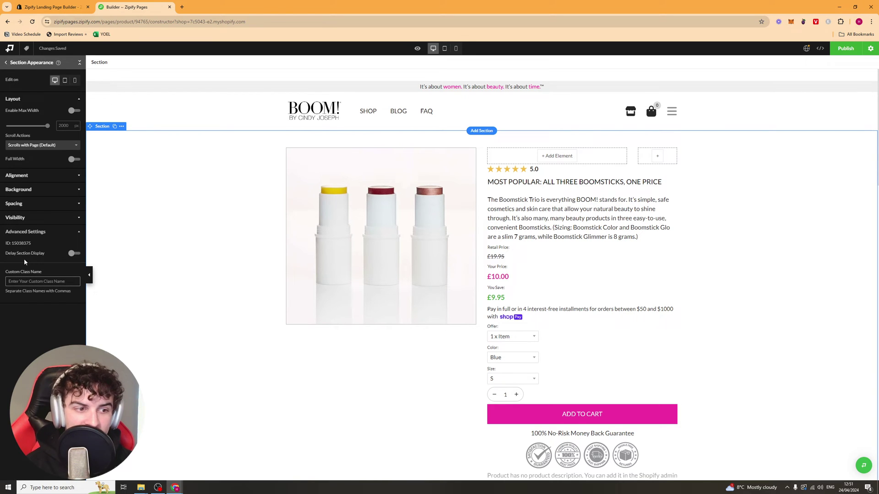
click(268, 164)
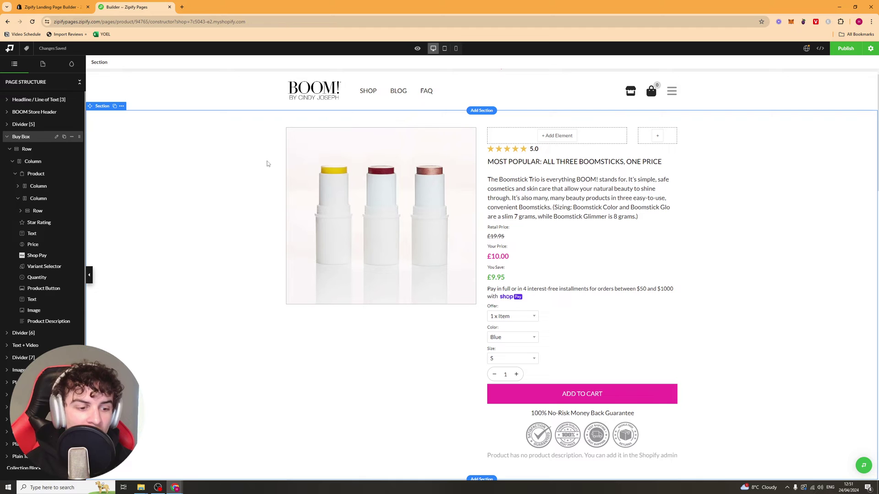
click(7, 137)
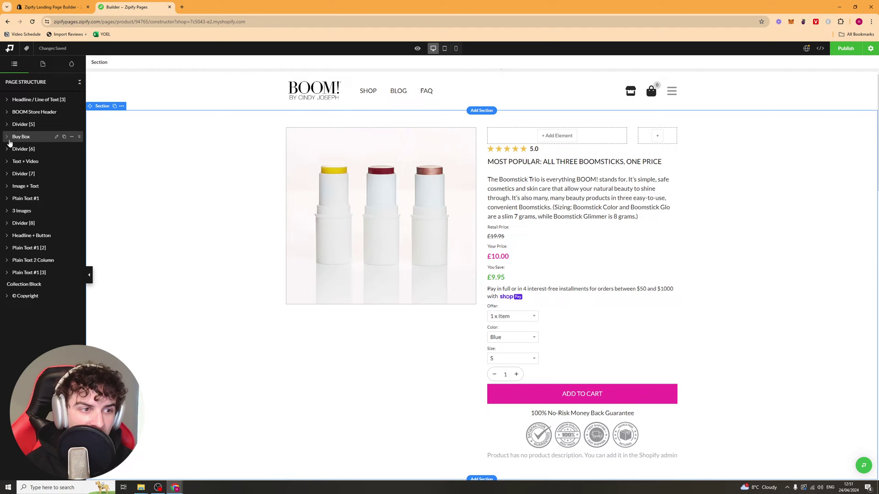
click(6, 137)
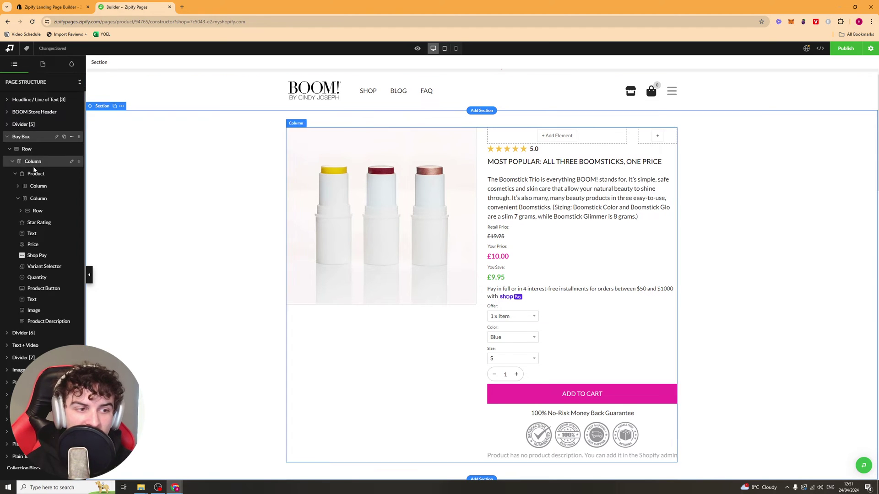
click(19, 212)
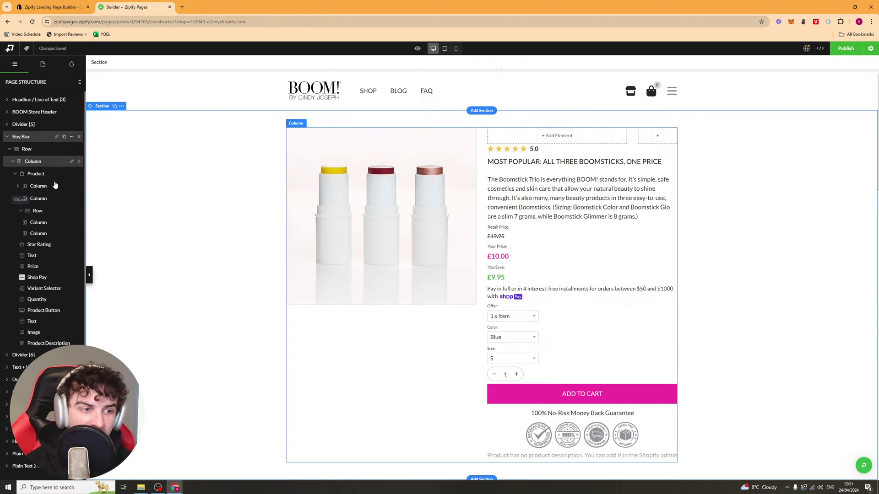
scroll(59, 247, down, 1)
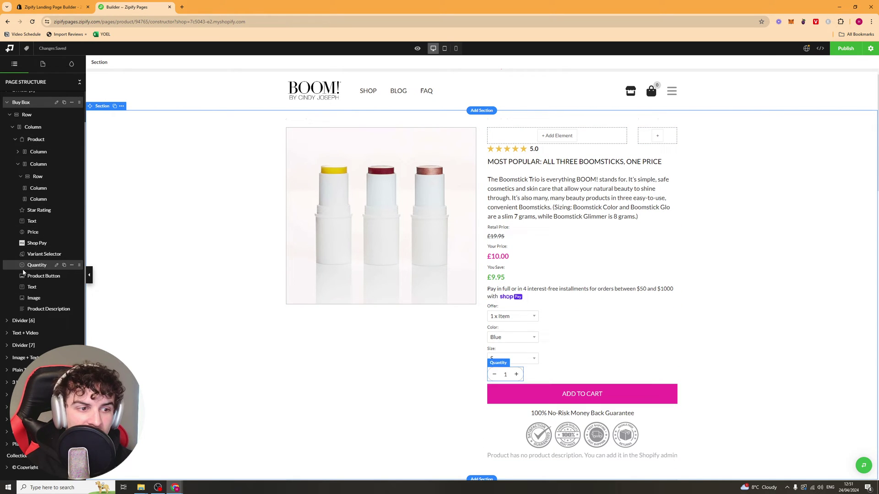
click(685, 232)
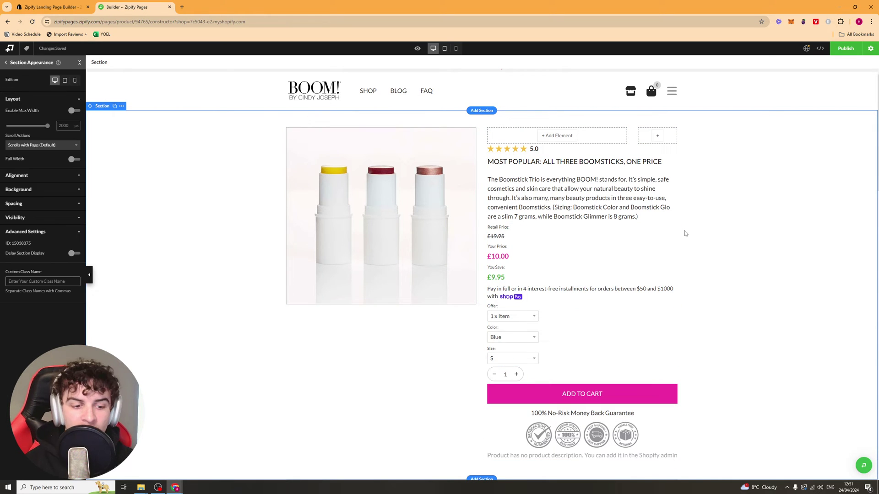
Set the product image's default to Shopify Product Image, showing the lamp photo
click(430, 216)
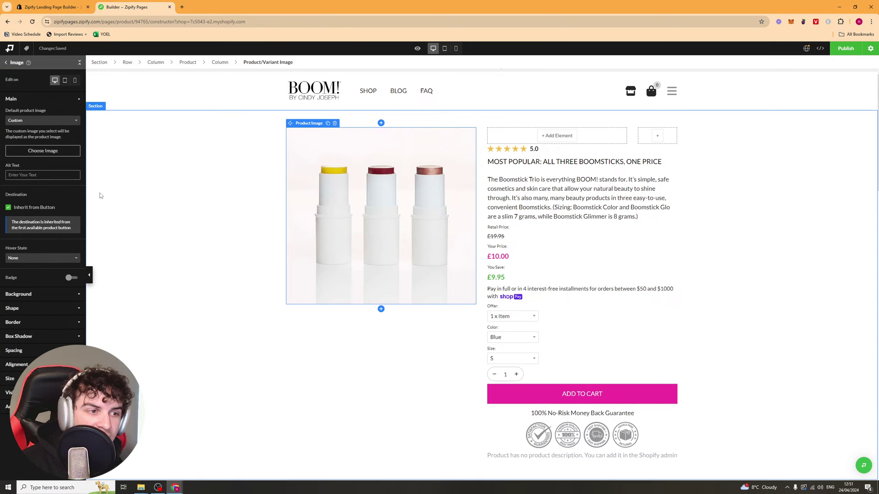
click(60, 122)
click(57, 115)
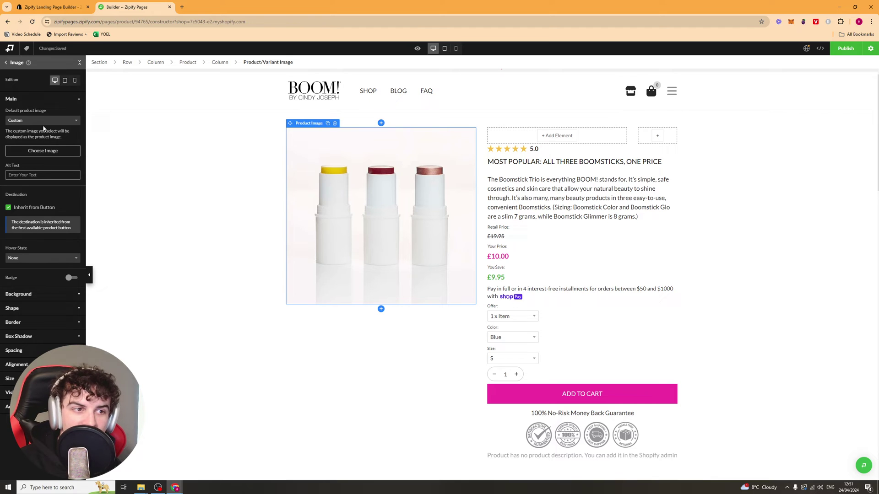
click(42, 122)
click(39, 134)
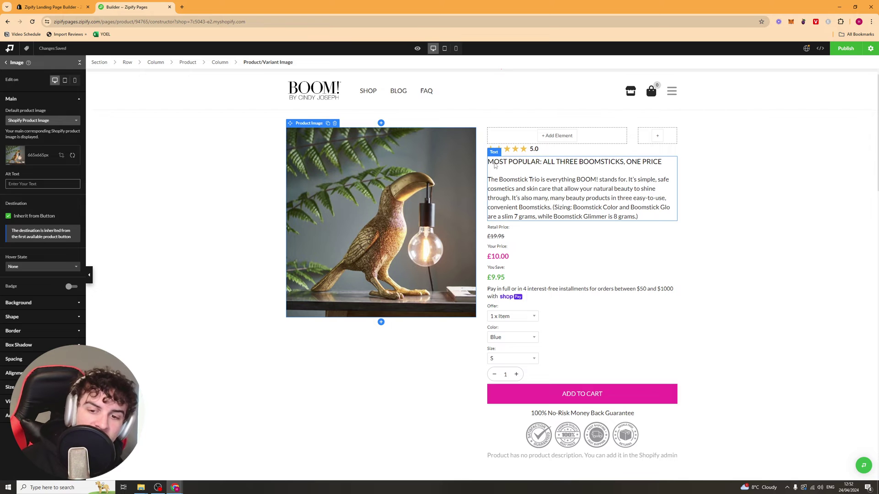
Give the product image the rounded Shape option
scroll(495, 166, down, 3)
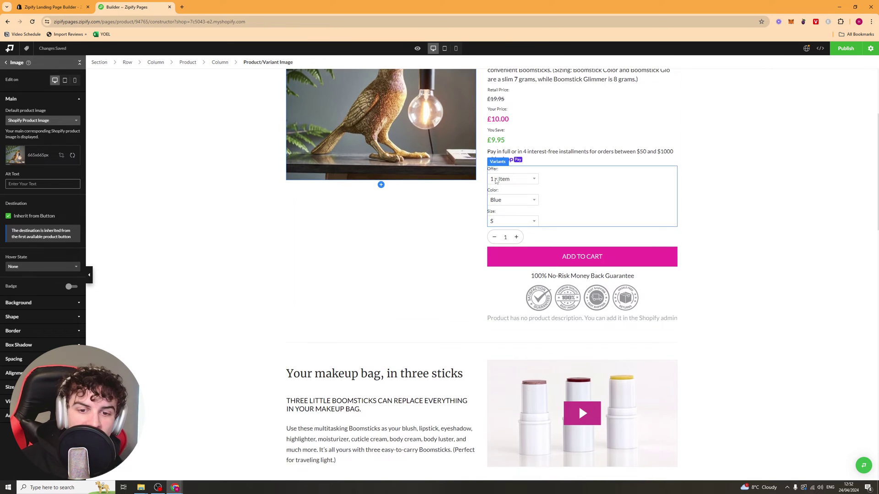
scroll(496, 181, down, 6)
scroll(293, 236, up, 4)
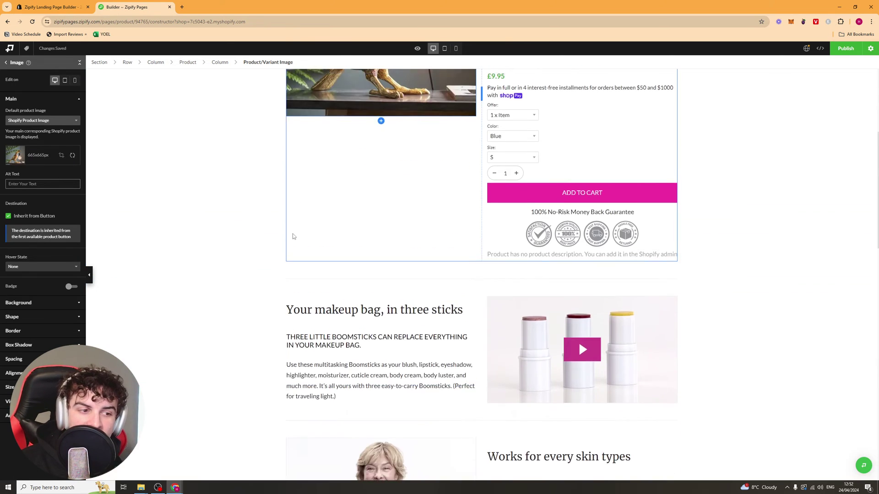
scroll(294, 236, up, 5)
click(35, 317)
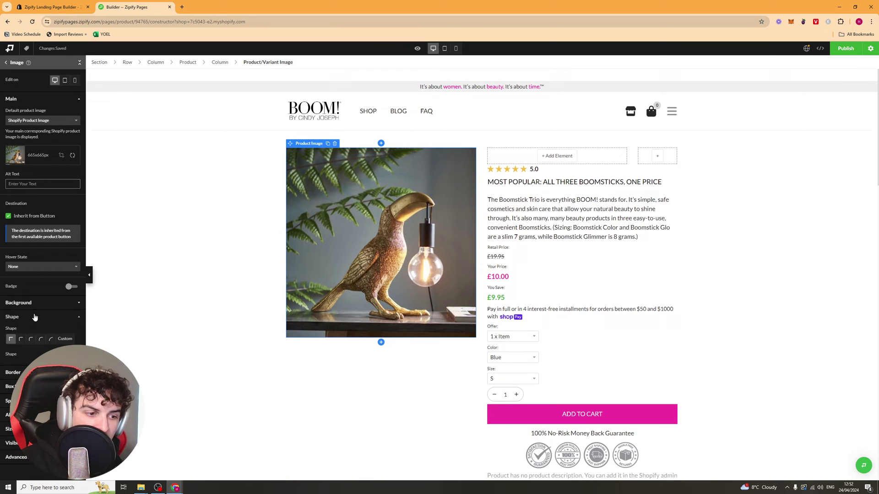
click(31, 339)
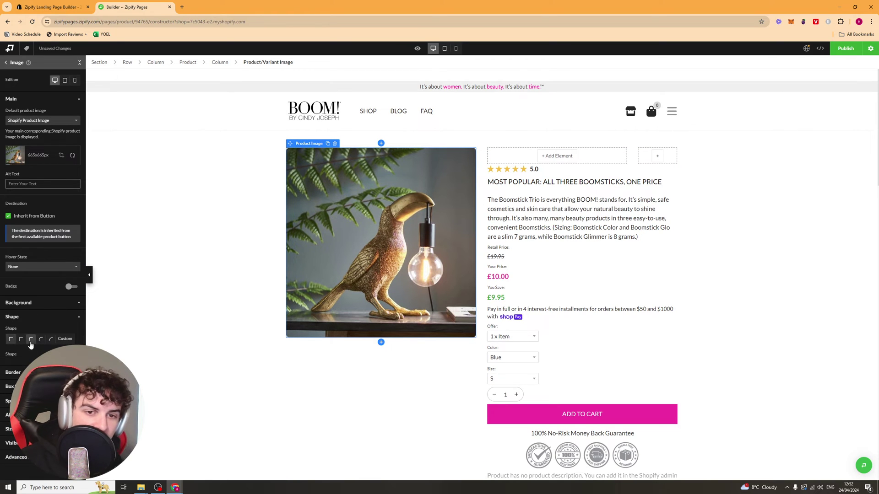
click(229, 232)
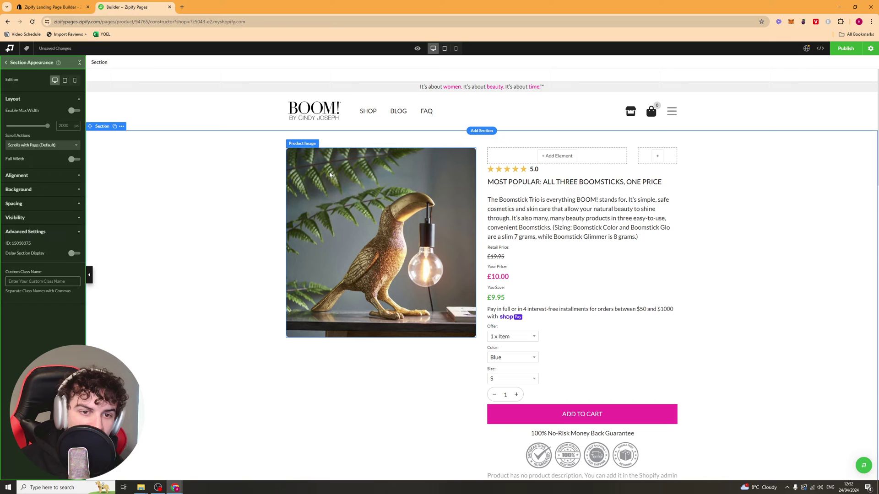
click(330, 175)
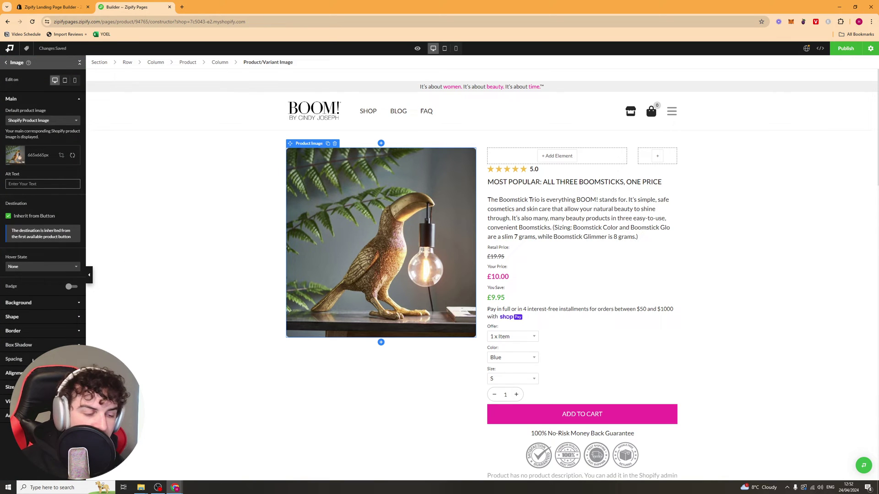
click(219, 257)
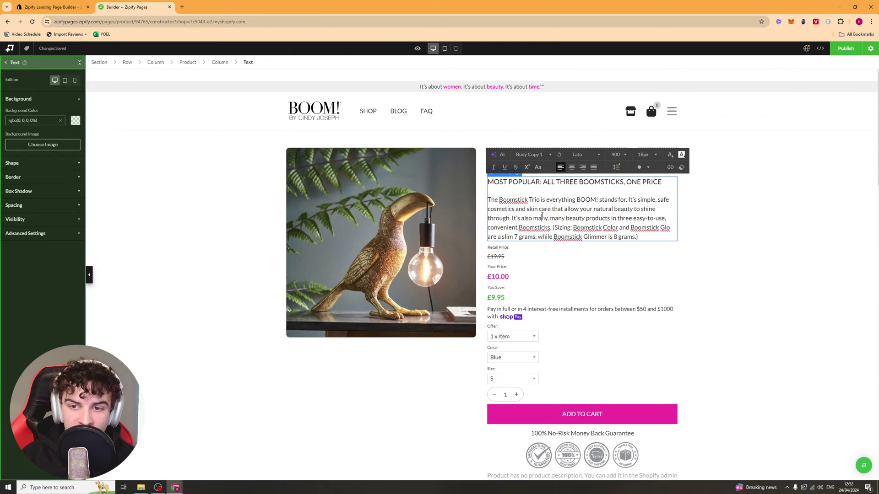
Replace the body paragraph with the line 'This lamp is really cool'
triple_click(512, 219)
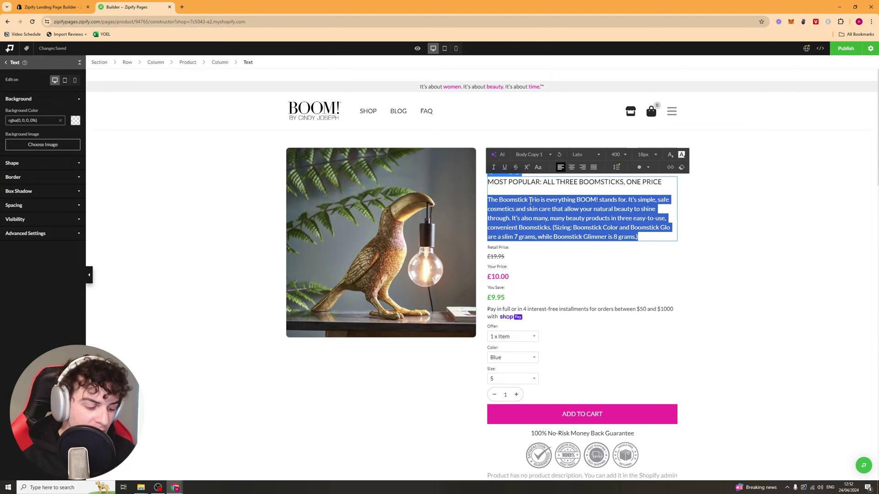
text(This lamp is really cool)
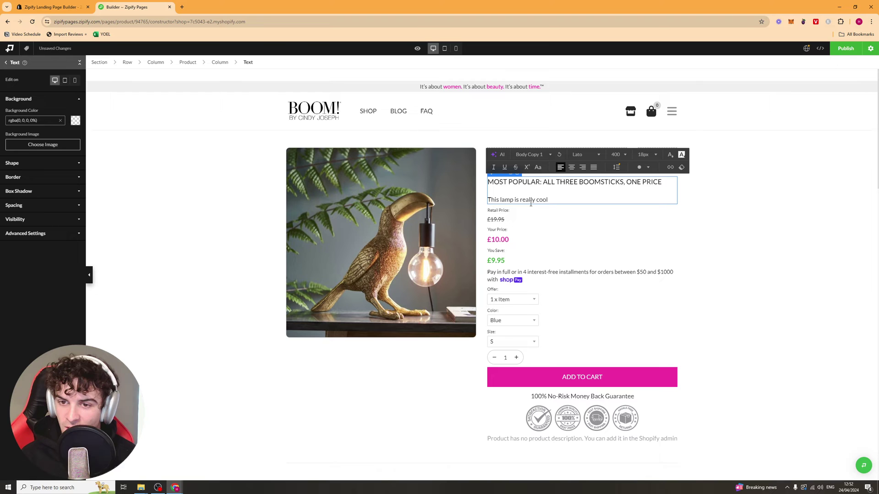
triple_click(535, 200)
Try italic, strikethrough and superscript on the line, leaving it as plain text
click(494, 167)
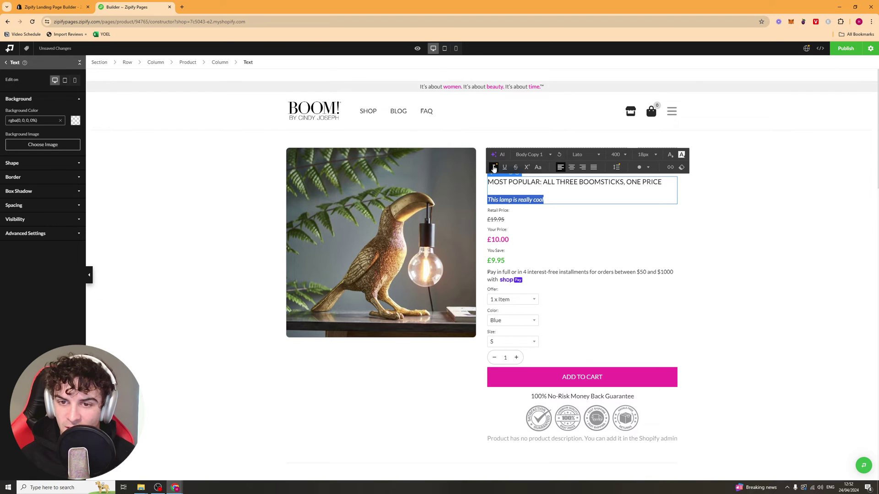
click(494, 167)
click(516, 167)
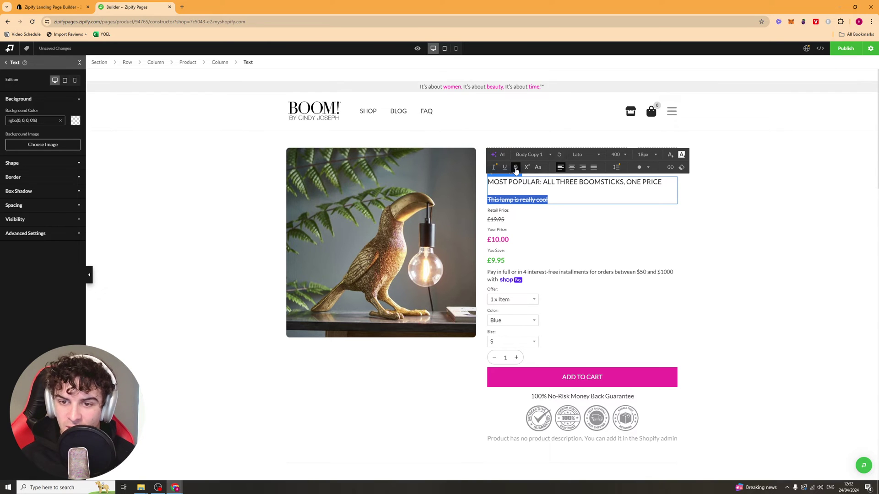
click(516, 168)
click(527, 168)
click(527, 168)
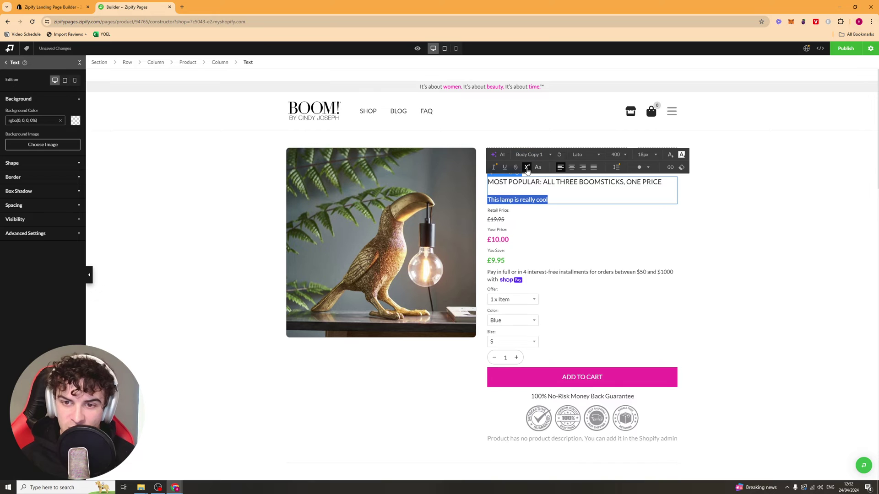
Check the text type and font family lists, keeping Lato, and reselect the line
click(531, 155)
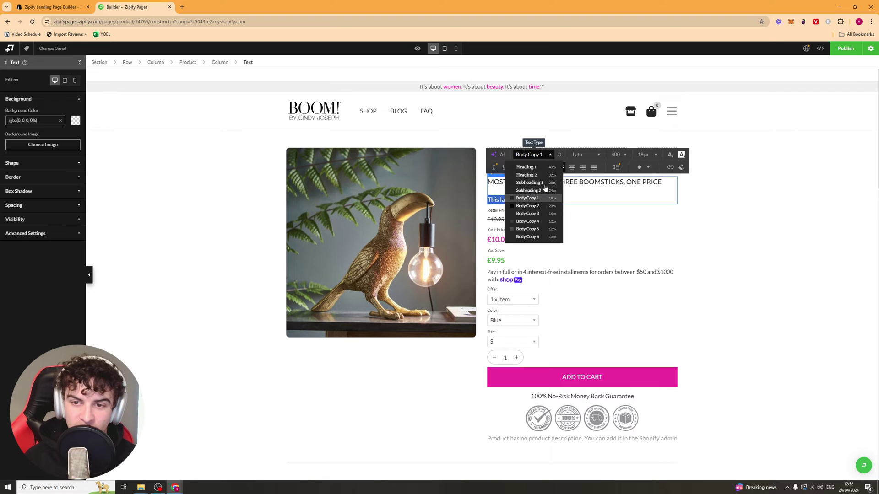
click(584, 154)
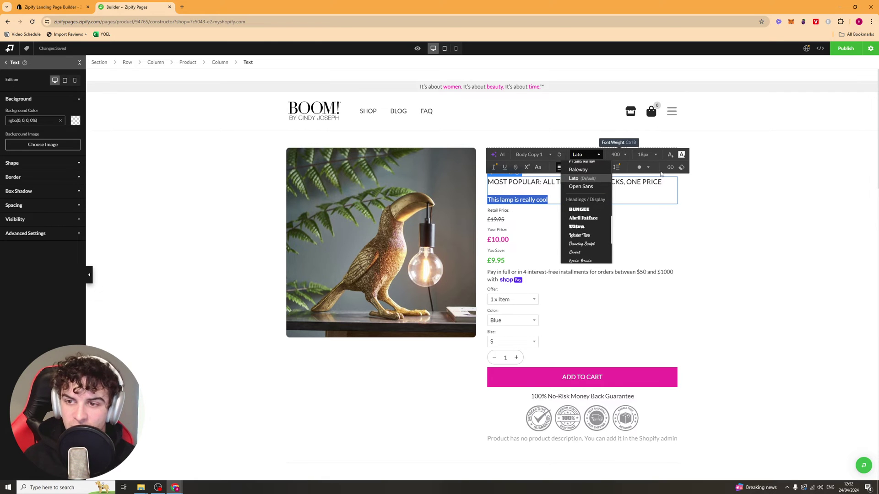
click(512, 202)
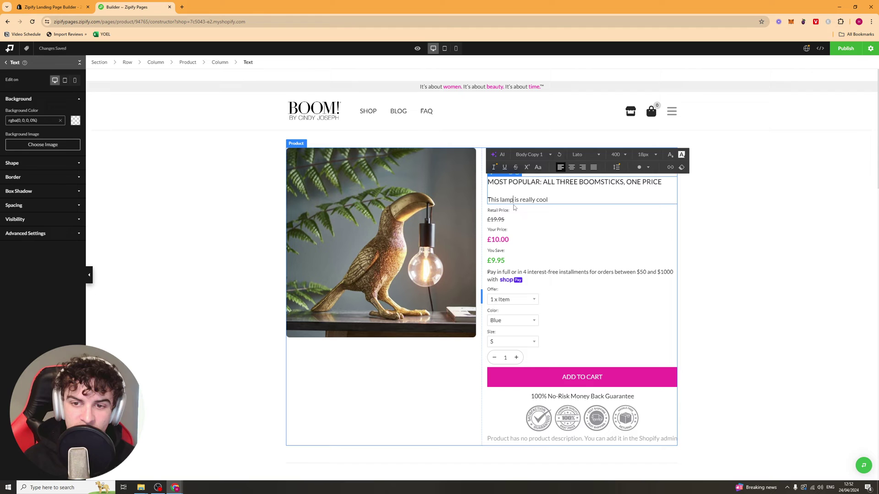
click(485, 210)
triple_click(518, 200)
Generate an enticing bird lamp description in Persuasive tone with AI and insert it
click(502, 156)
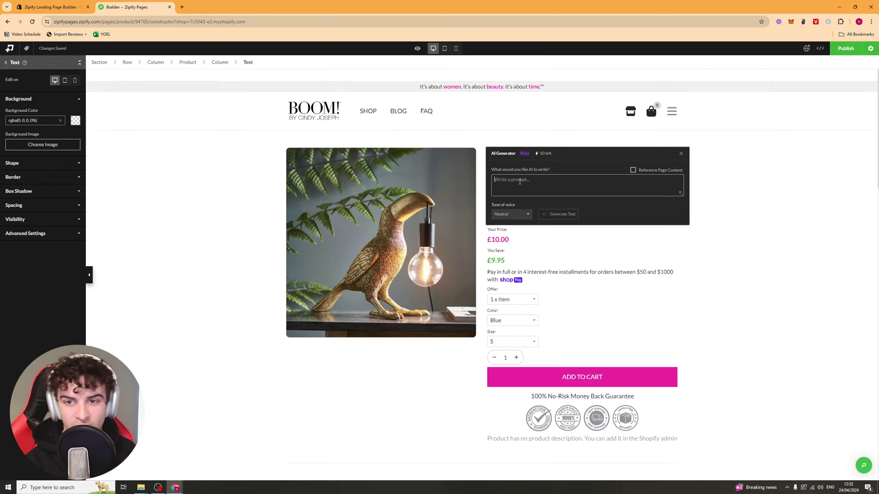
text(Write a)
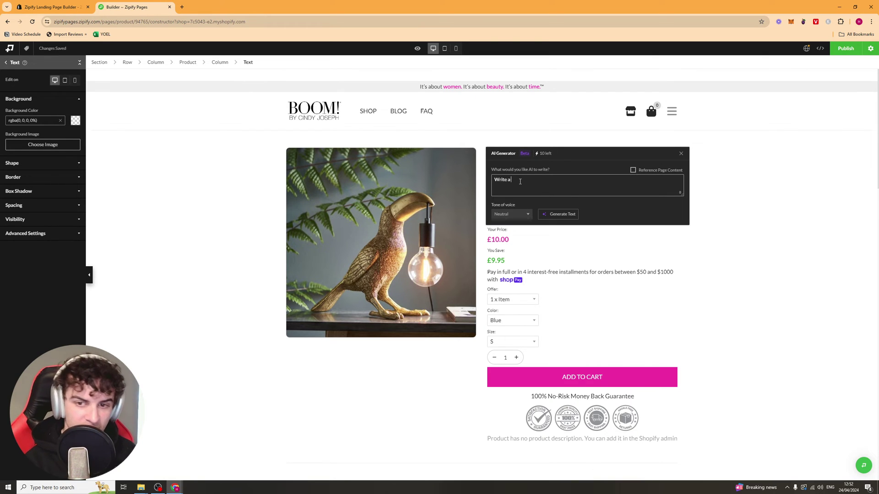
text( enticing d)
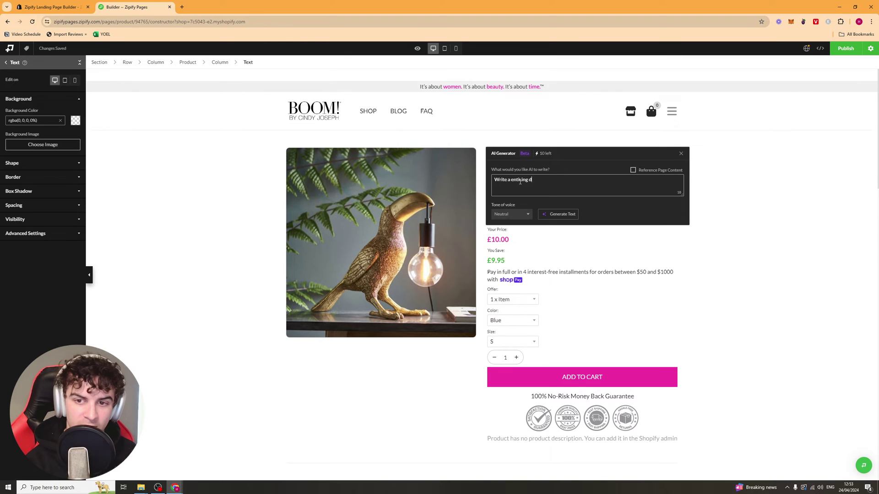
text(escription for my bird lamp)
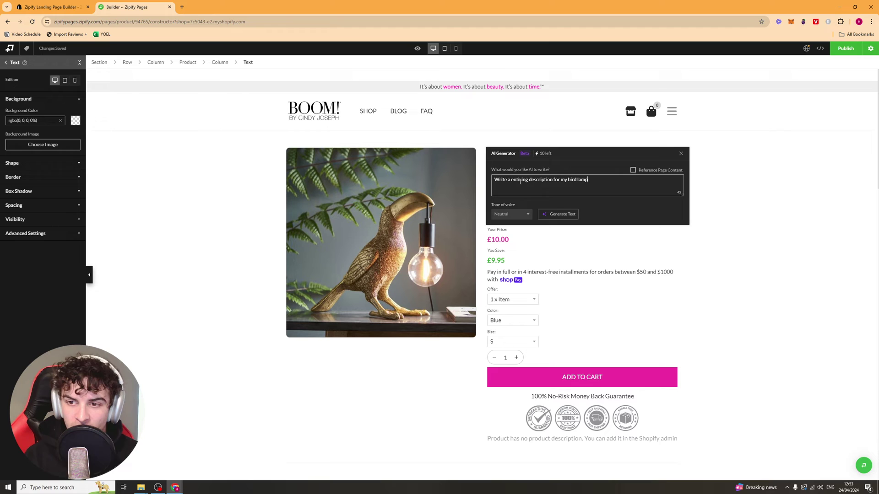
click(528, 214)
click(507, 236)
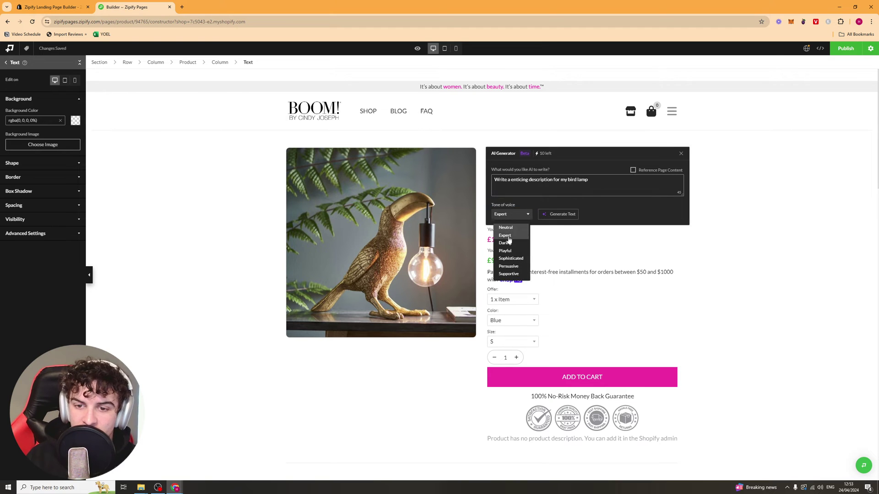
click(506, 215)
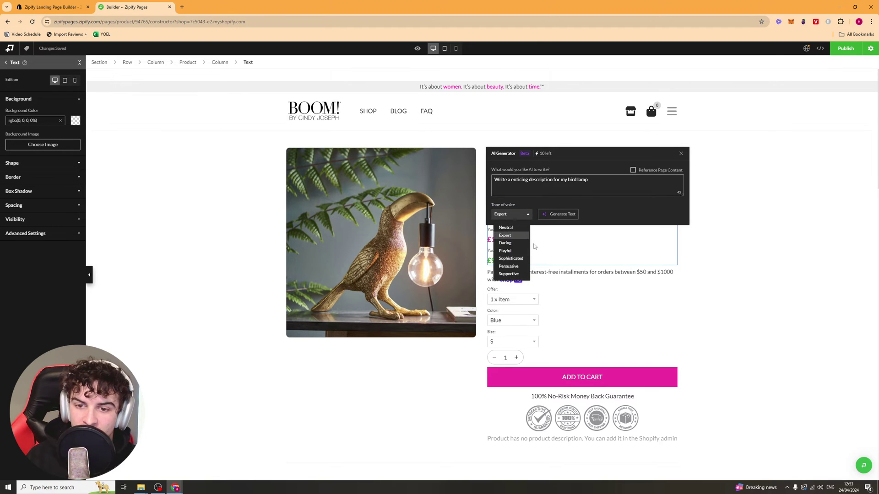
click(515, 266)
click(560, 217)
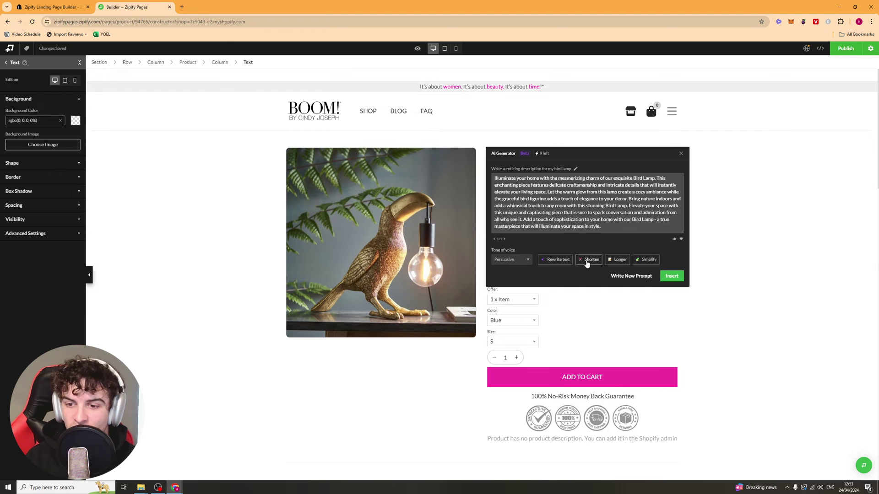
click(676, 276)
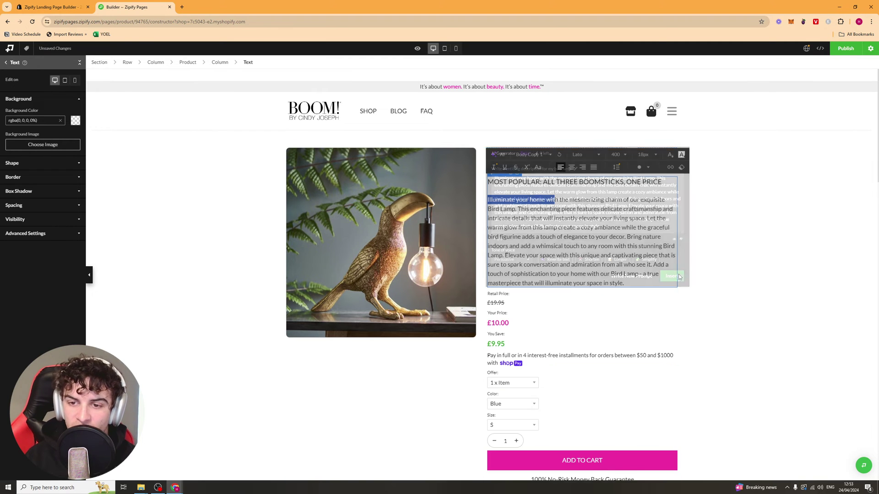
click(558, 218)
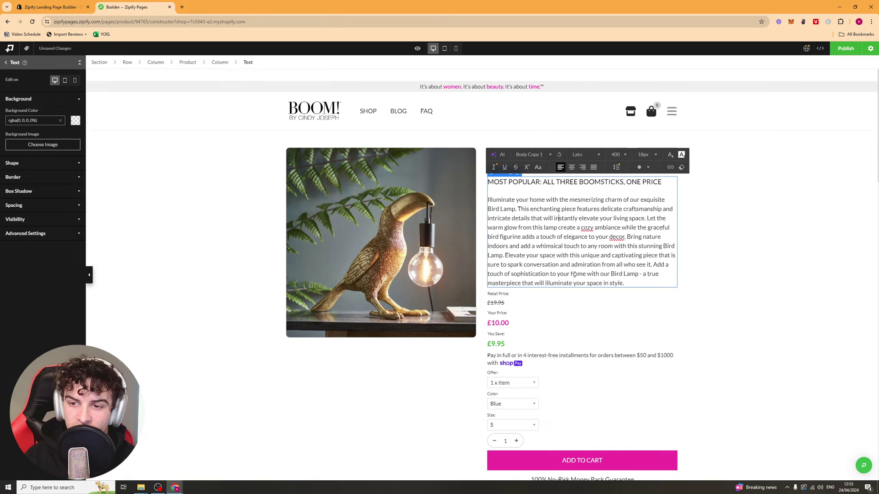
click(291, 274)
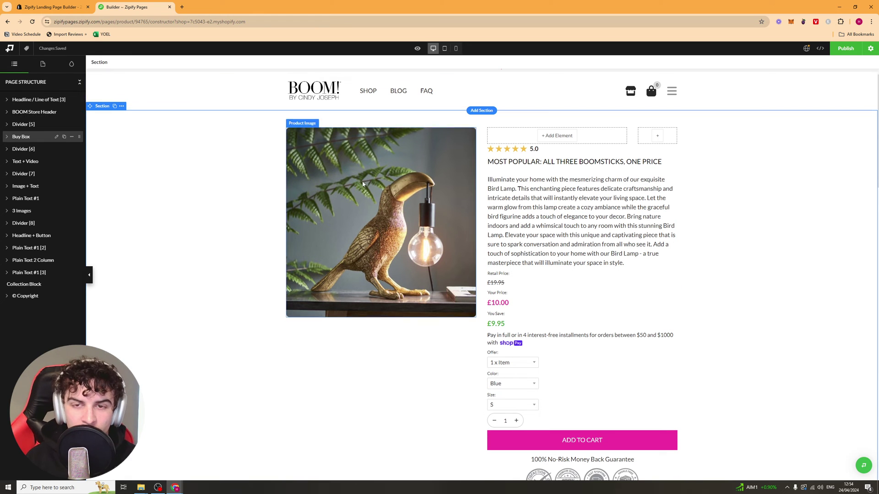
click(445, 48)
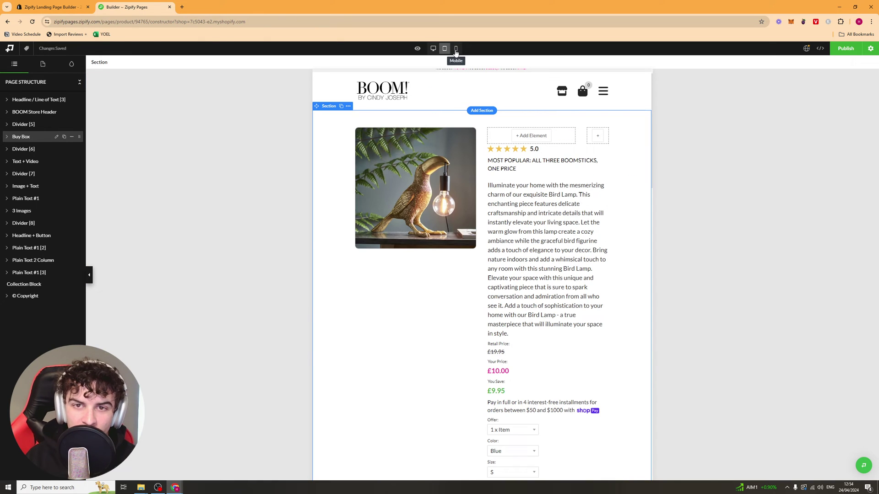
click(455, 49)
scroll(460, 254, down, 3)
scroll(460, 253, down, 4)
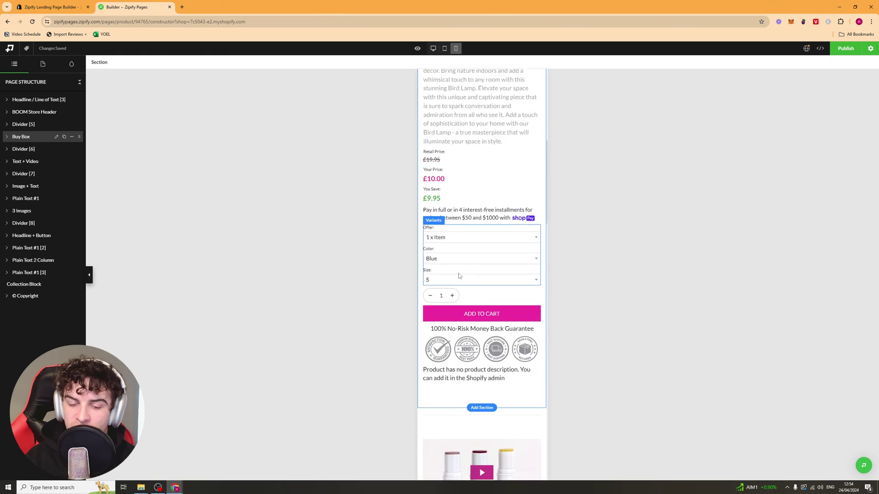
scroll(460, 253, up, 3)
click(418, 49)
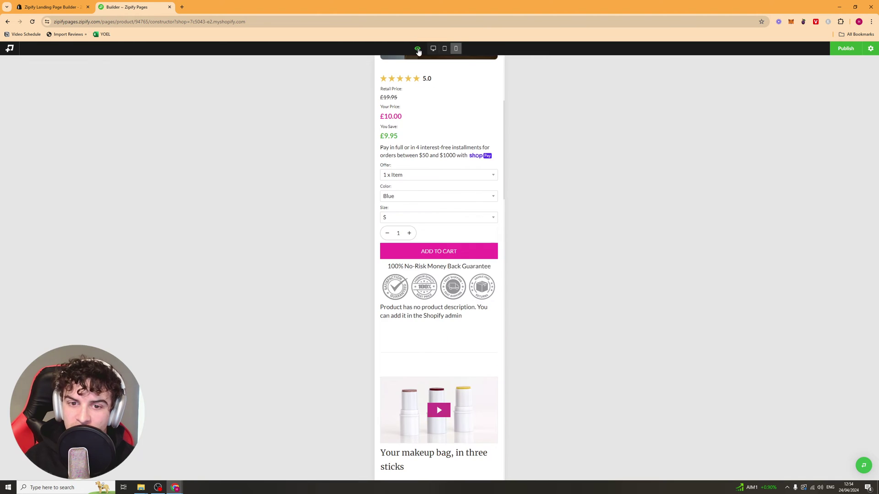
scroll(458, 213, up, 5)
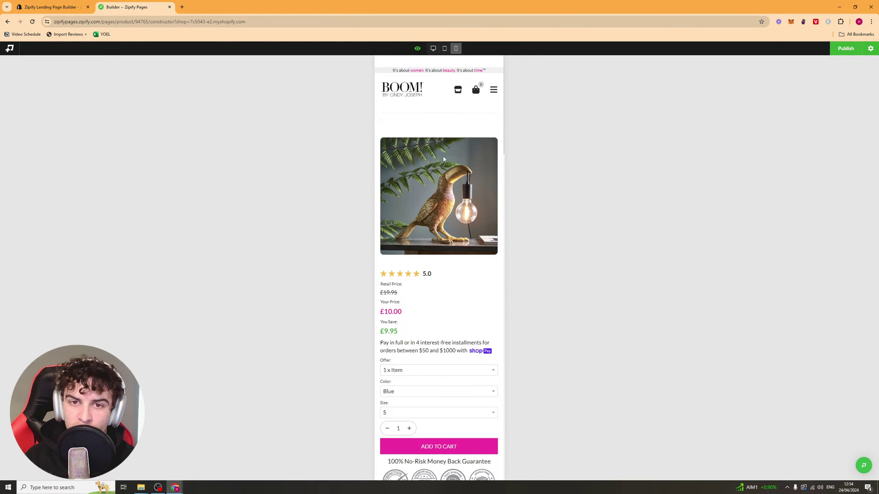
scroll(444, 159, down, 10)
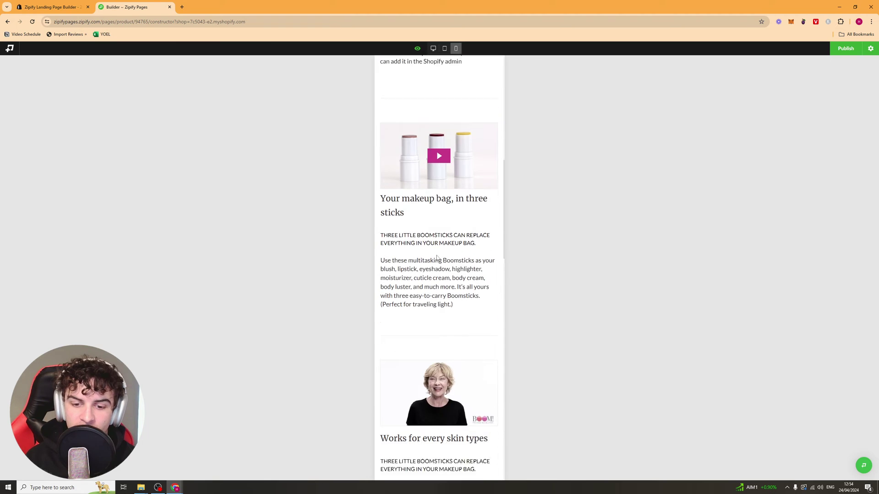
scroll(437, 259, down, 5)
scroll(437, 259, up, 15)
click(433, 48)
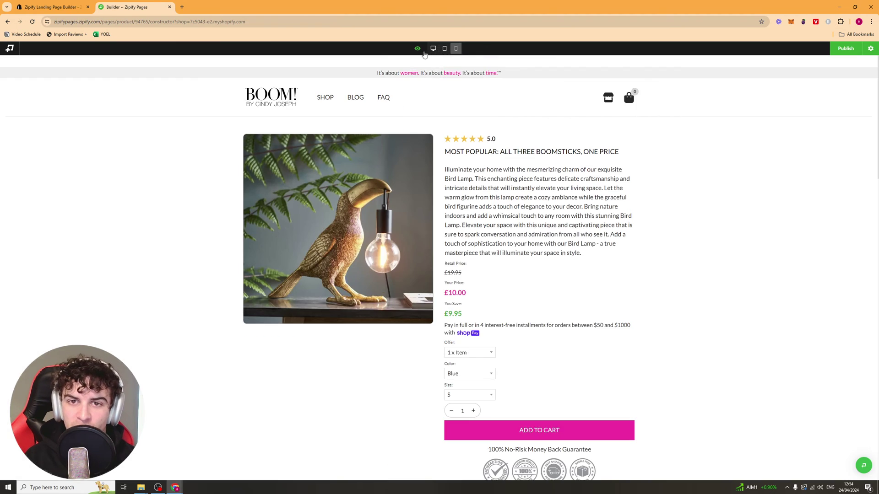
click(418, 49)
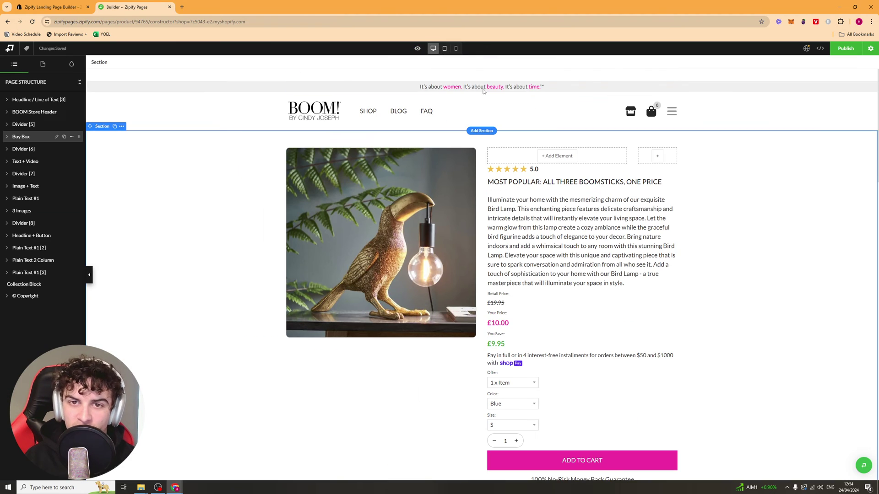
Publish the page as 'Lamp' and view the live toucan lamp page with Add to Cart
click(846, 51)
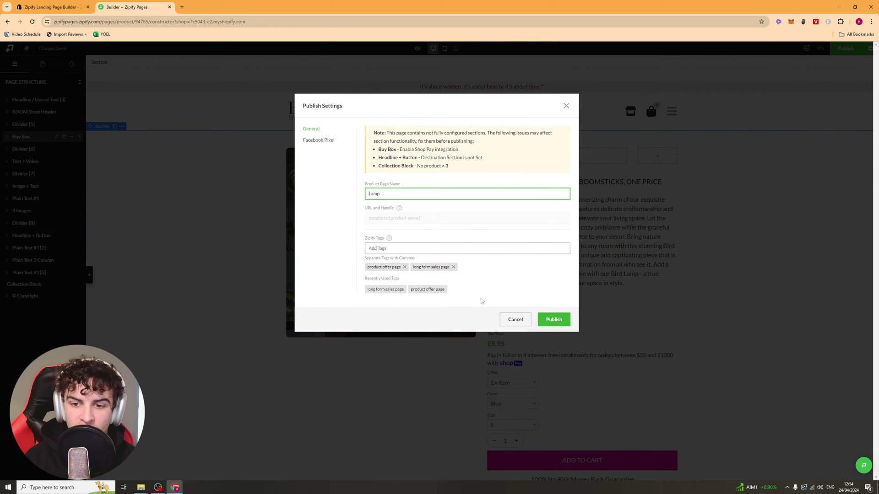
click(544, 322)
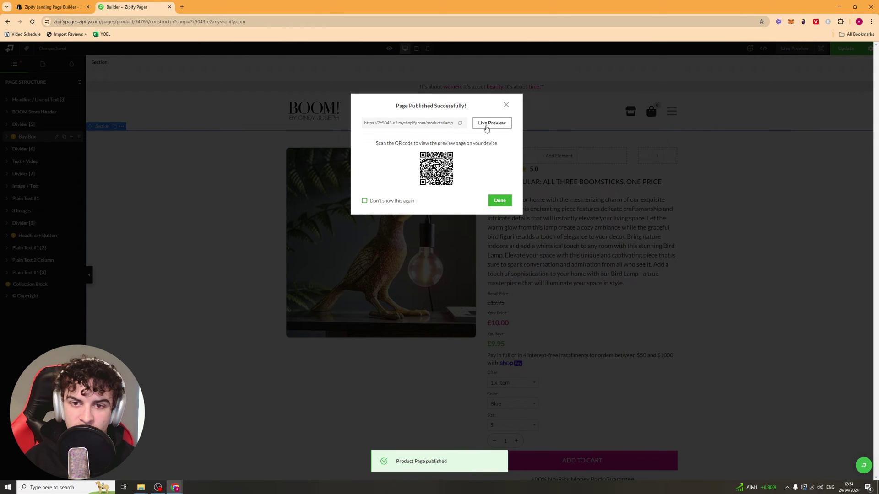
click(488, 124)
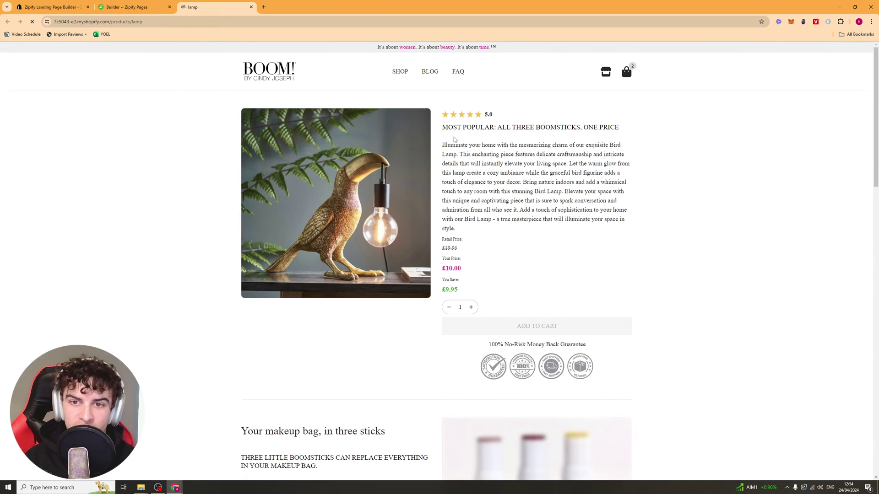
scroll(646, 137, down, 20)
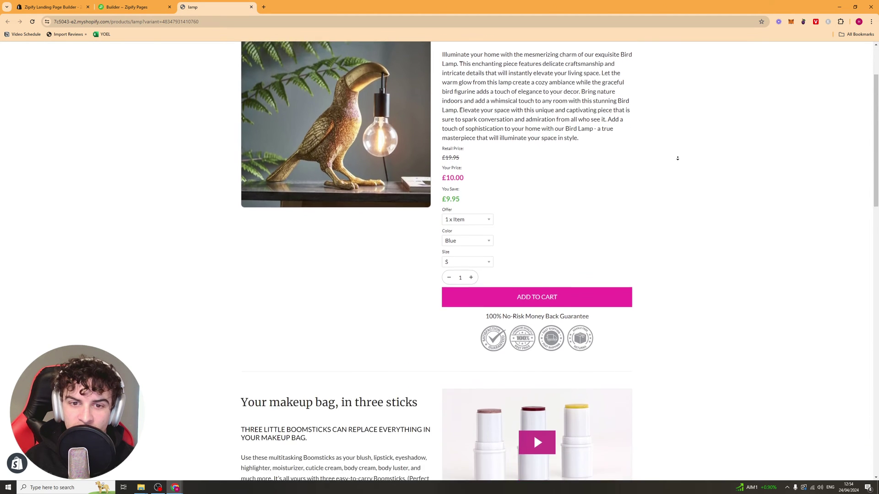
scroll(701, 357, up, 20)
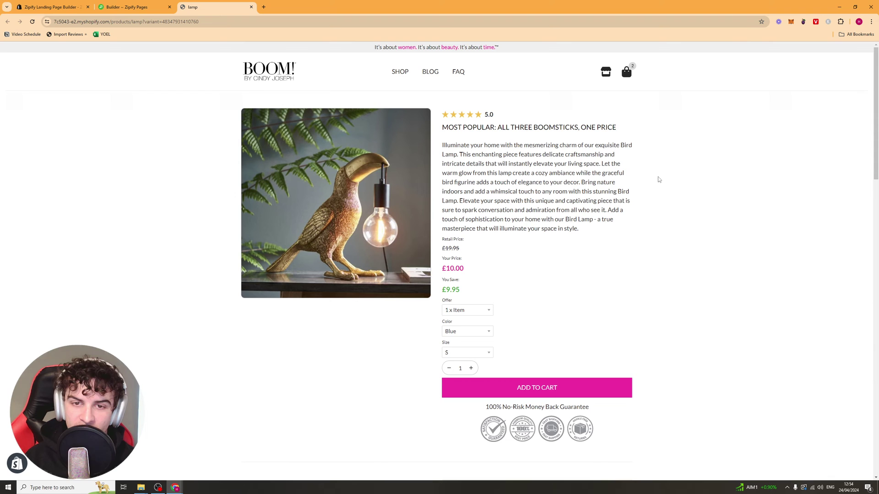
Republish with Facebook Pixel Track View Content left on, then return to the Product Pages list
key(ctrl+shift+Tab)
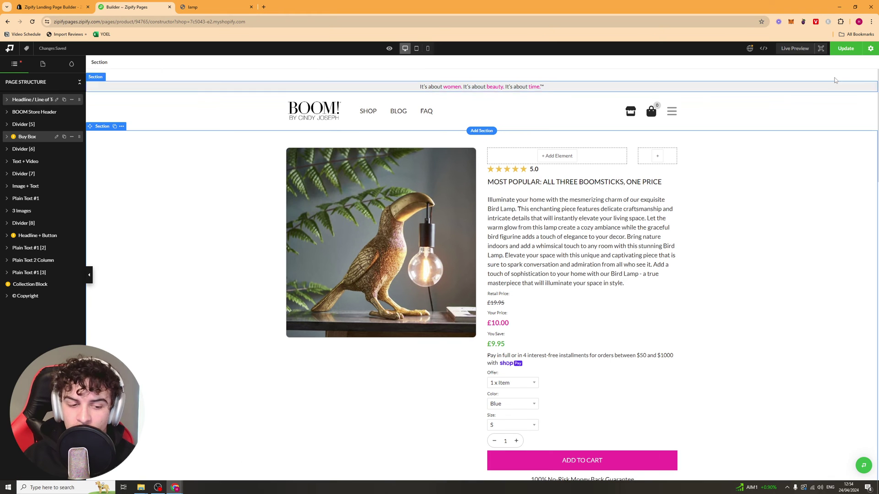
mouse_move(864, 55)
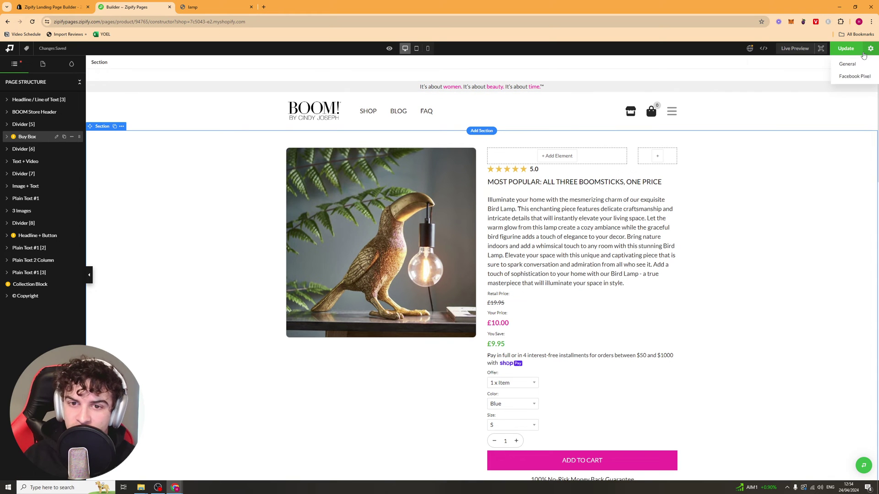
click(856, 76)
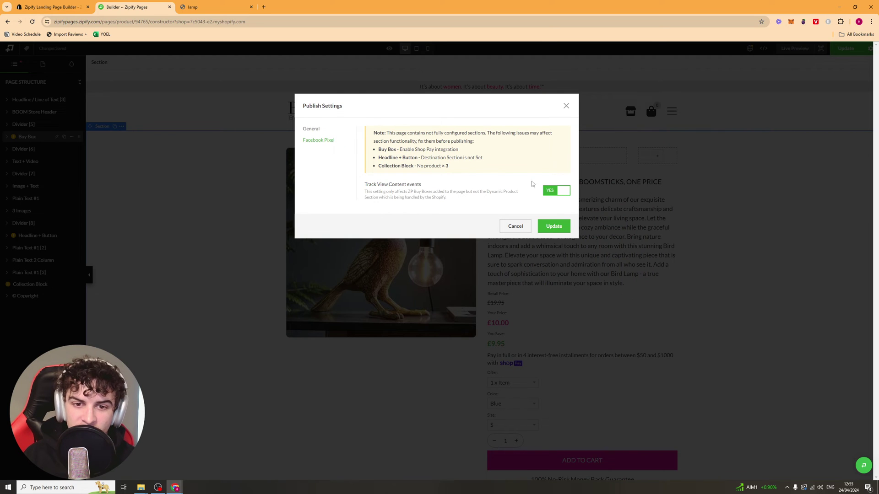
click(561, 190)
click(561, 191)
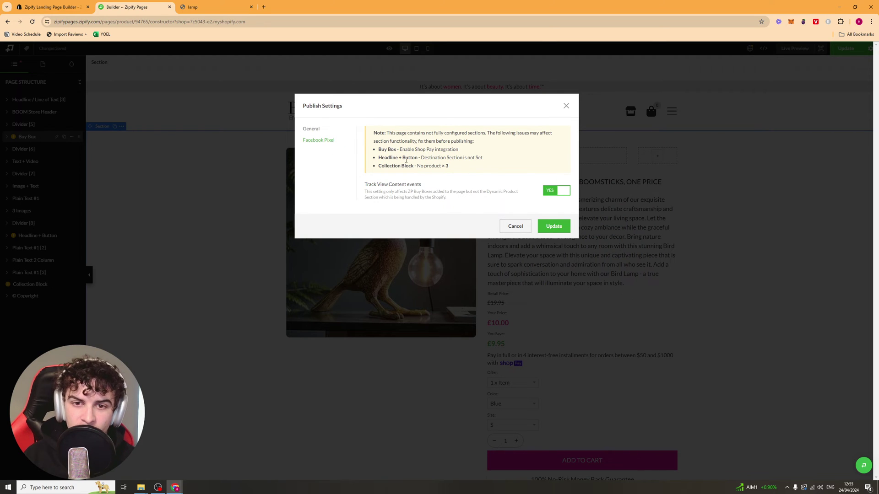
click(559, 229)
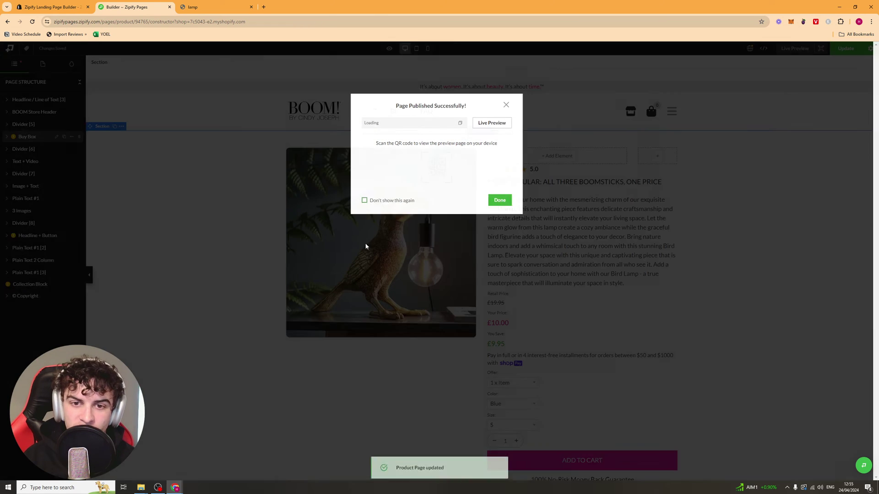
click(508, 108)
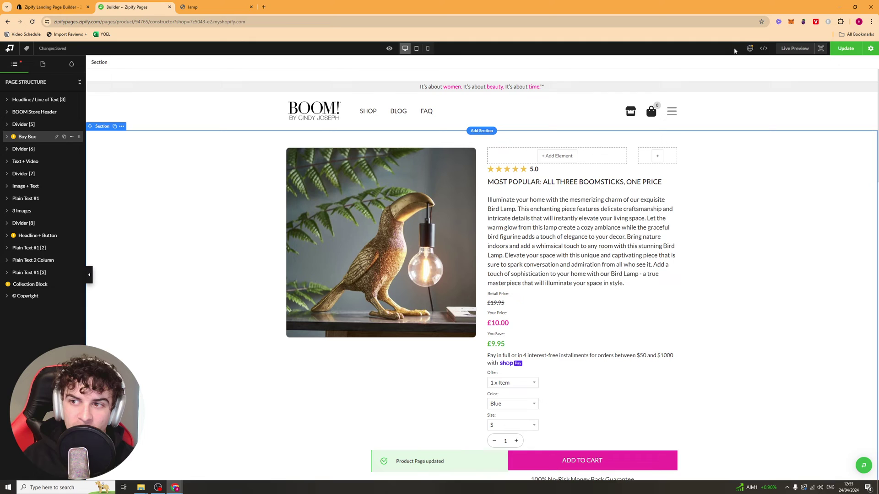
click(821, 48)
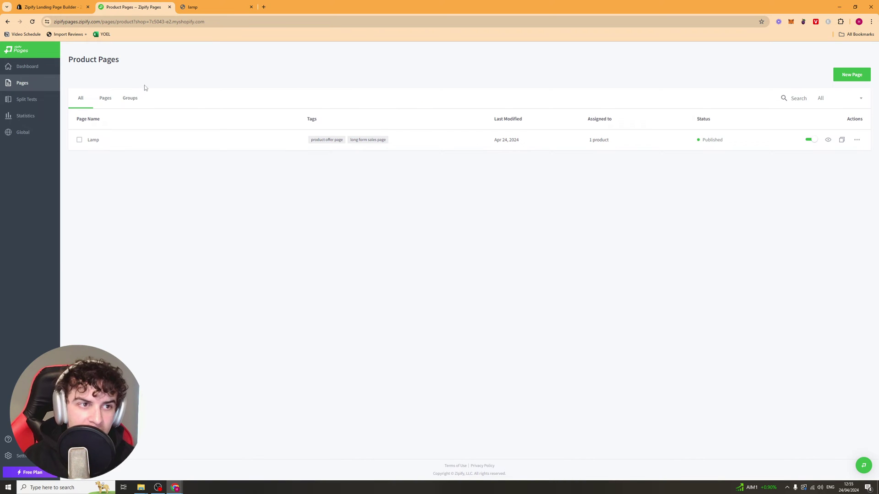
Review the Split Tests pricing plans, then go back to the page-type dialog
click(30, 101)
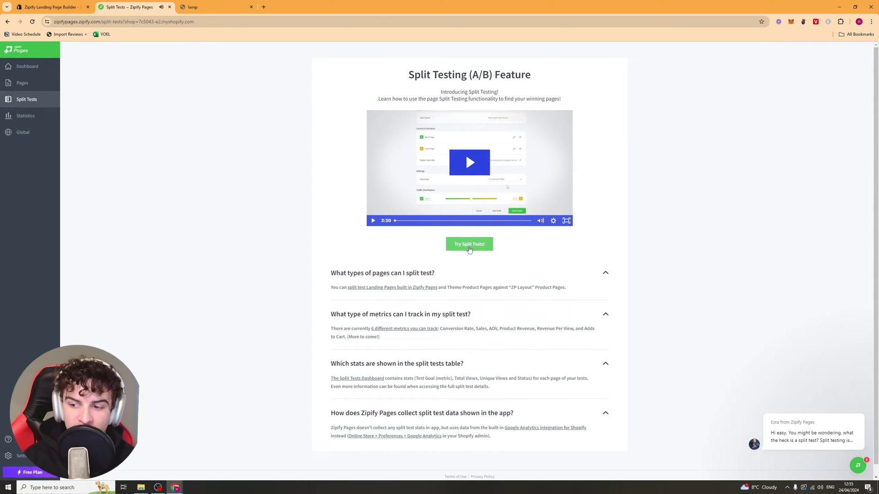
click(469, 248)
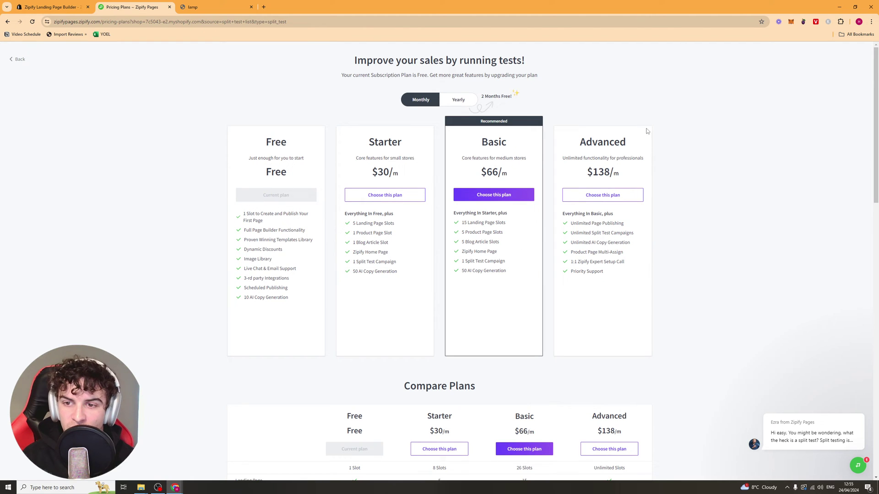
scroll(602, 255, down, 2)
scroll(621, 137, up, 2)
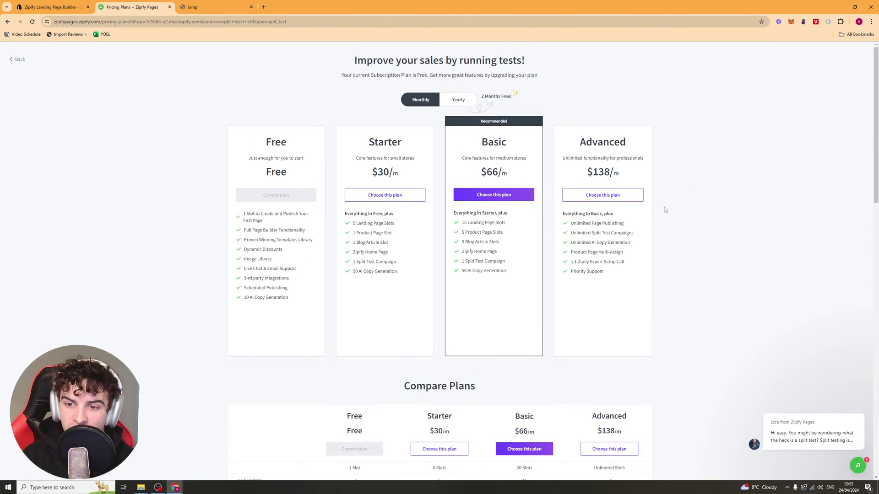
scroll(684, 252, down, 14)
scroll(707, 286, up, 11)
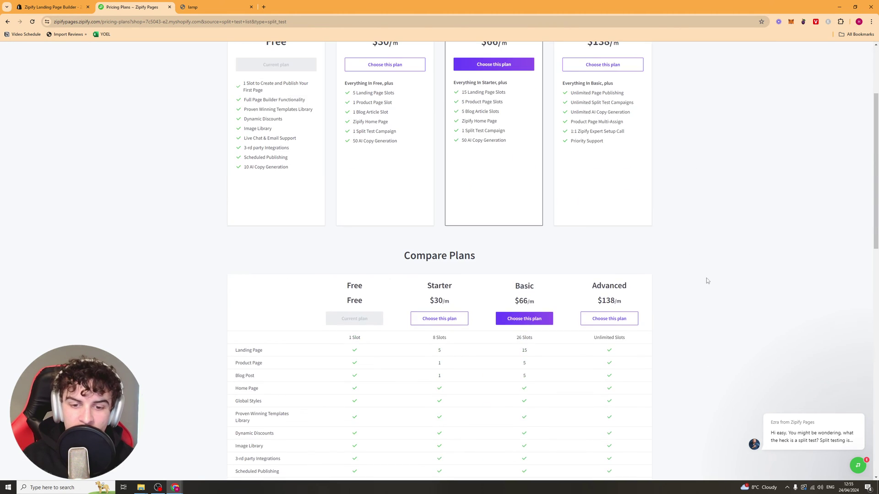
scroll(706, 280, up, 3)
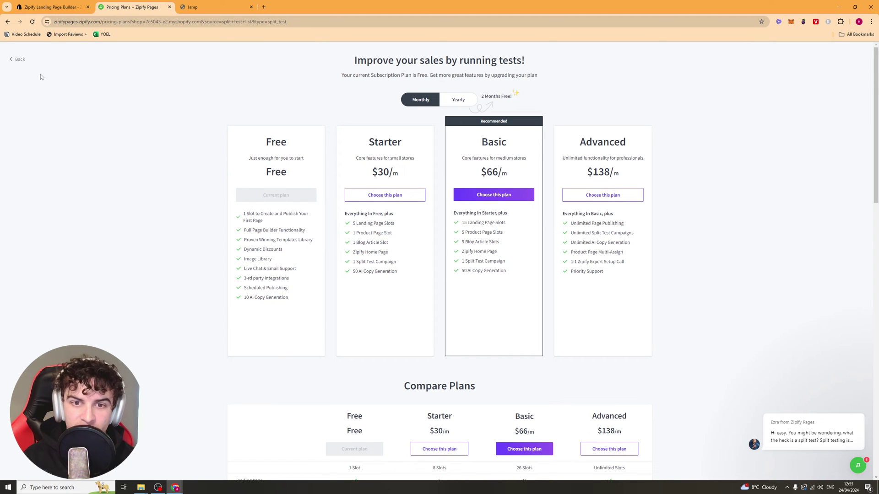
click(14, 59)
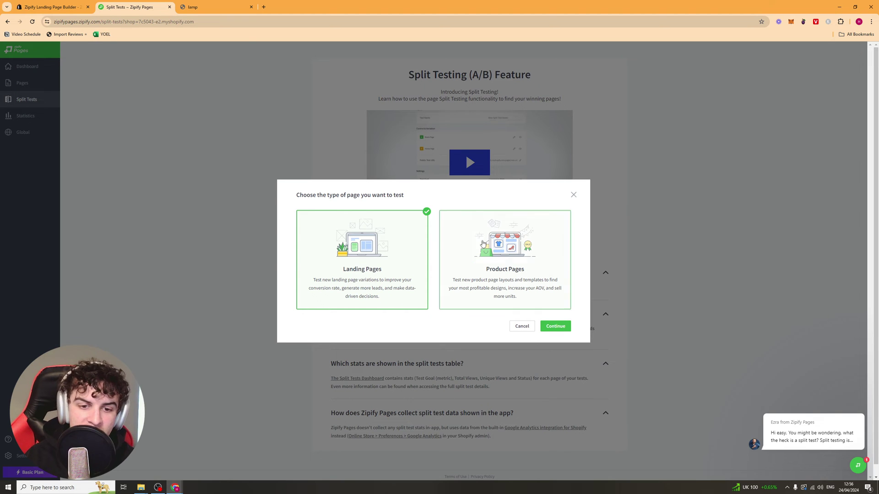
Start a Landing Pages split test and begin a new landing page from templates in a new tab
click(556, 326)
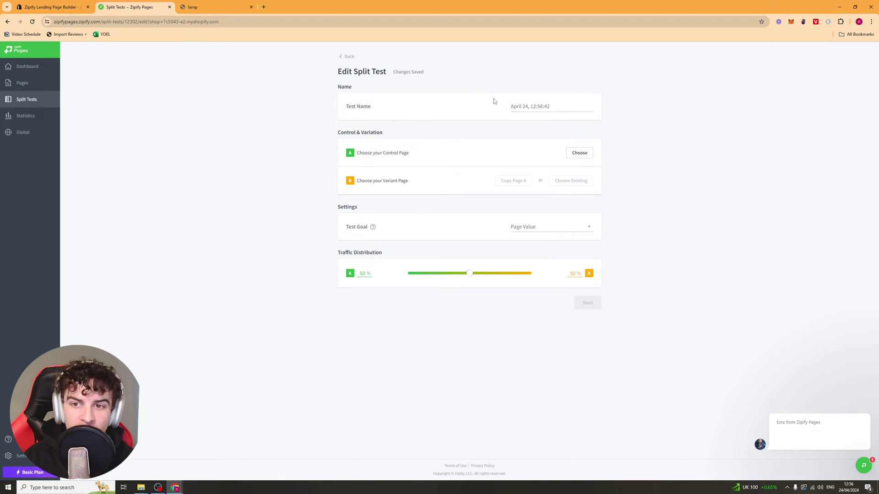
click(581, 153)
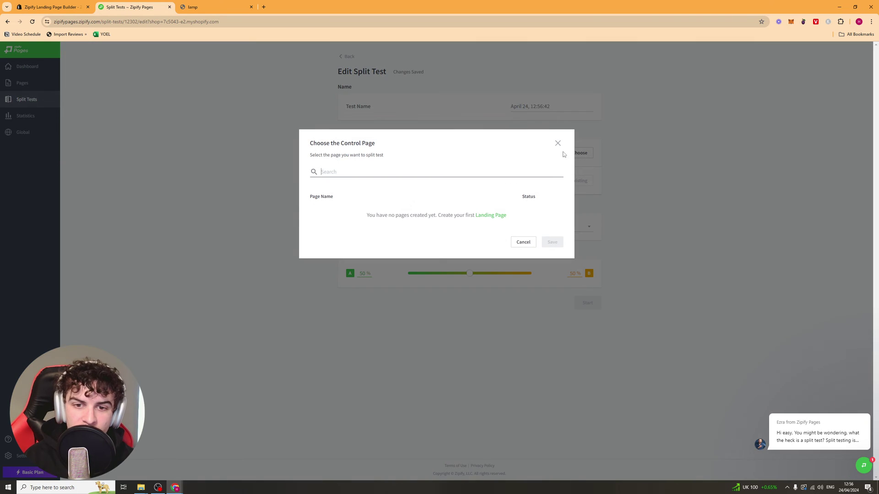
right_click(485, 217)
click(494, 222)
click(257, 5)
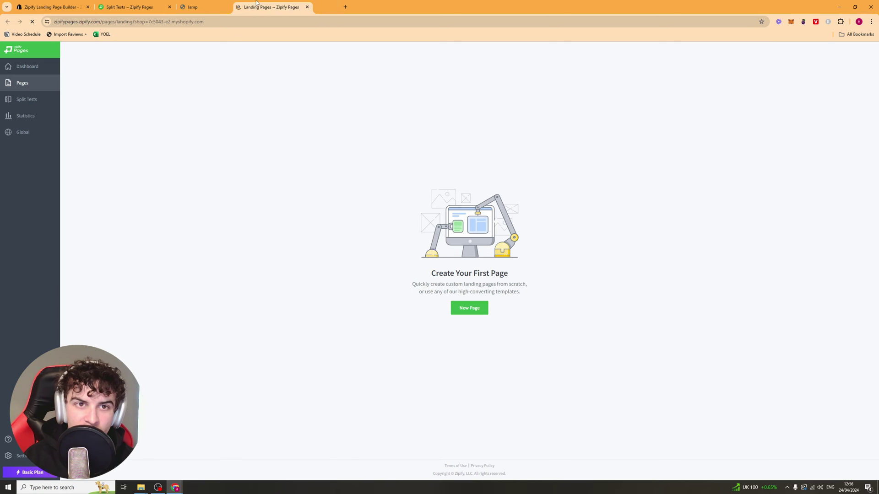
drag(257, 2, 206, 6)
click(469, 308)
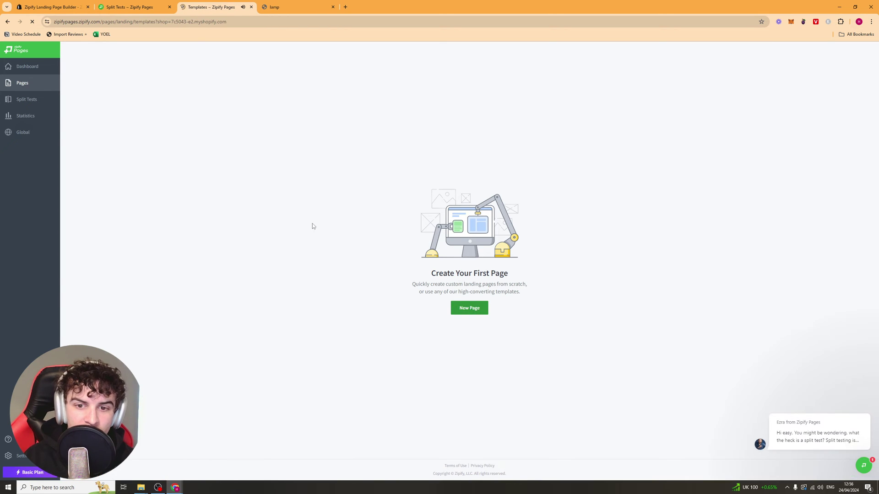
Back in the split test, close the control page chooser, leaving the draft test open
click(129, 7)
click(558, 144)
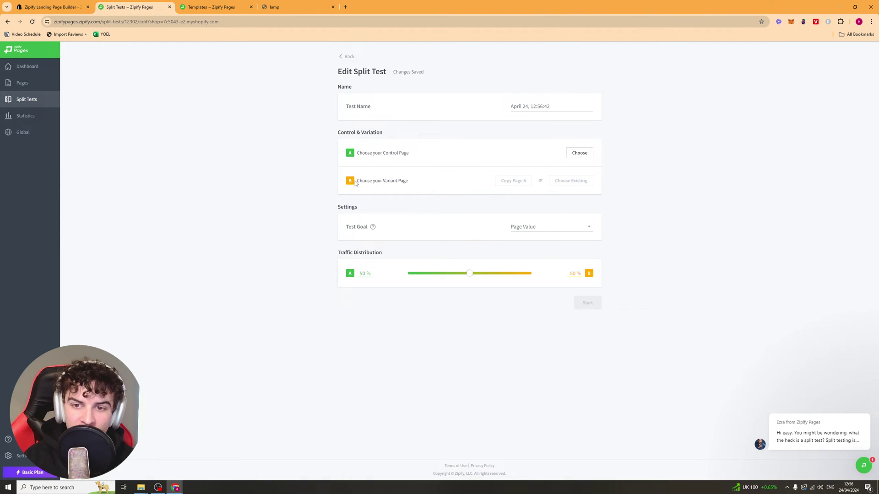
triple_click(360, 181)
click(366, 185)
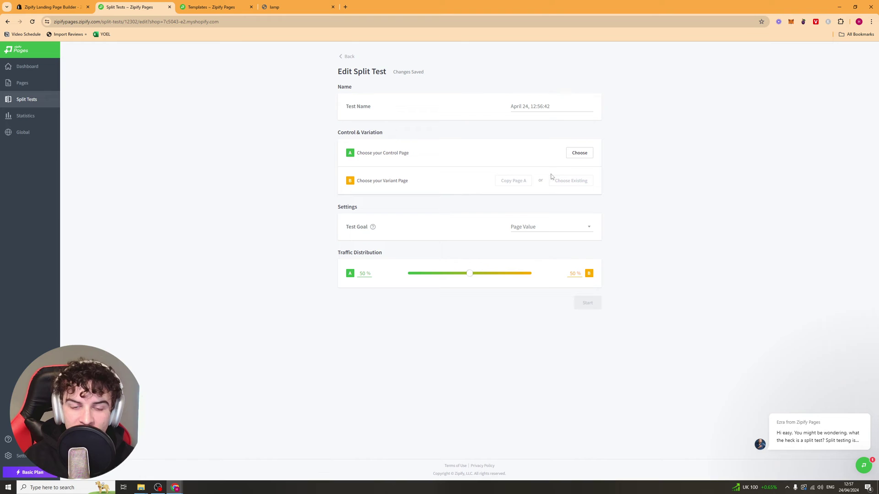
drag(336, 205, 367, 229)
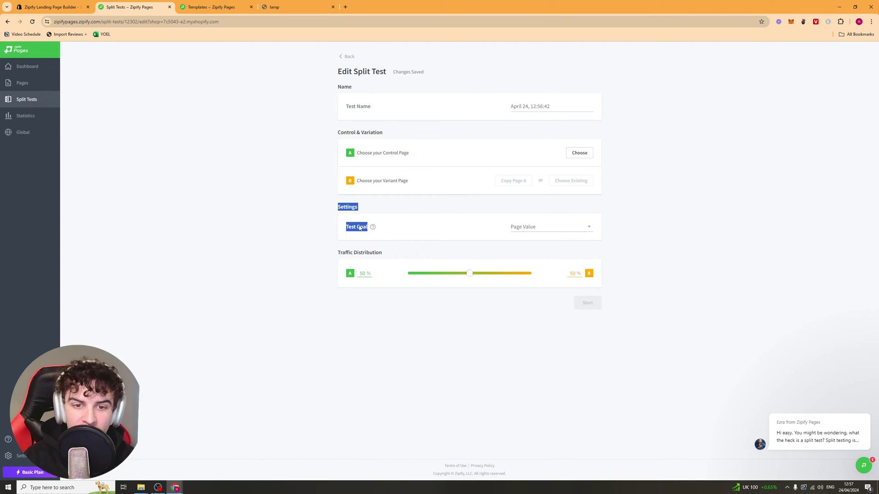
click(390, 231)
click(531, 227)
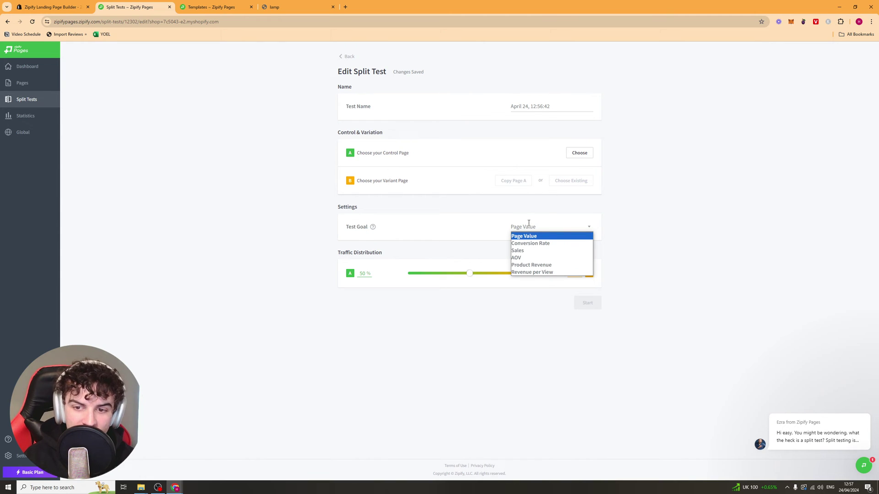
click(405, 223)
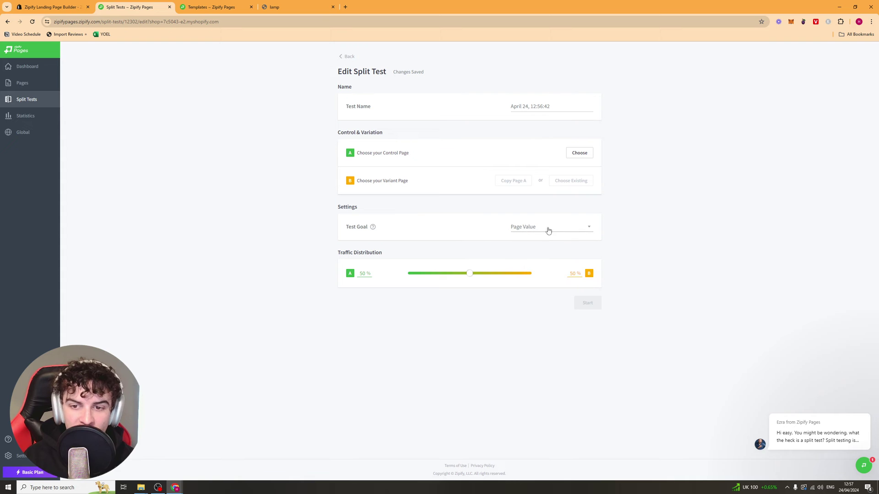
click(373, 228)
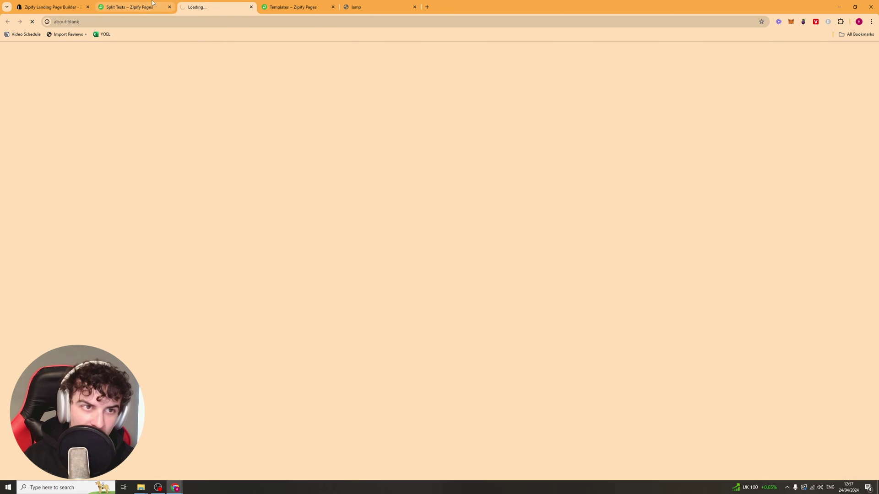
scroll(339, 238, down, 8)
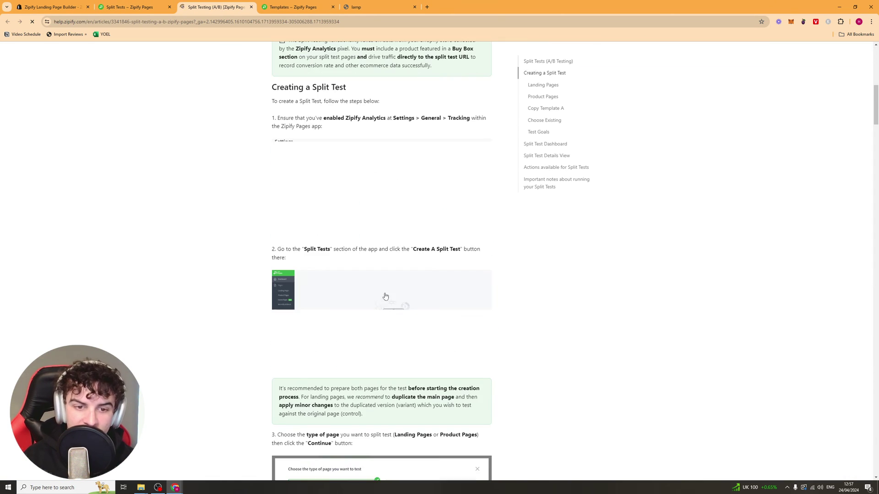
key(ctrl+w)
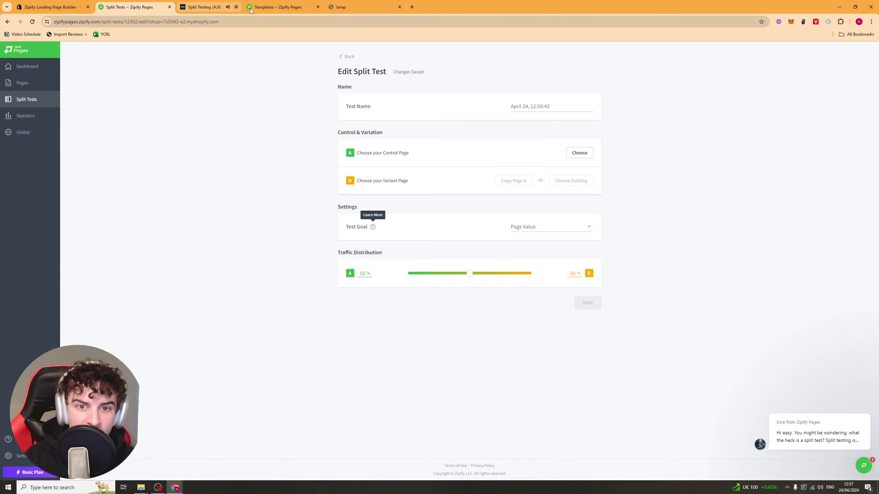
click(540, 229)
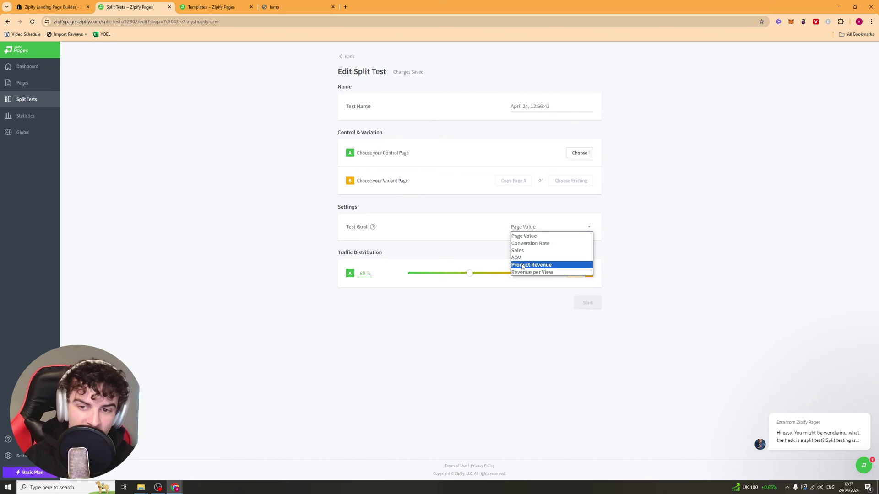
click(650, 273)
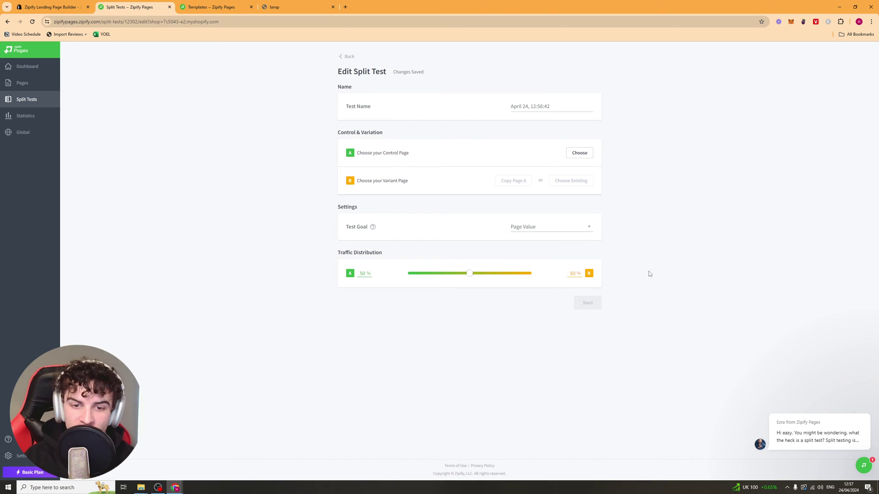
click(562, 227)
click(538, 244)
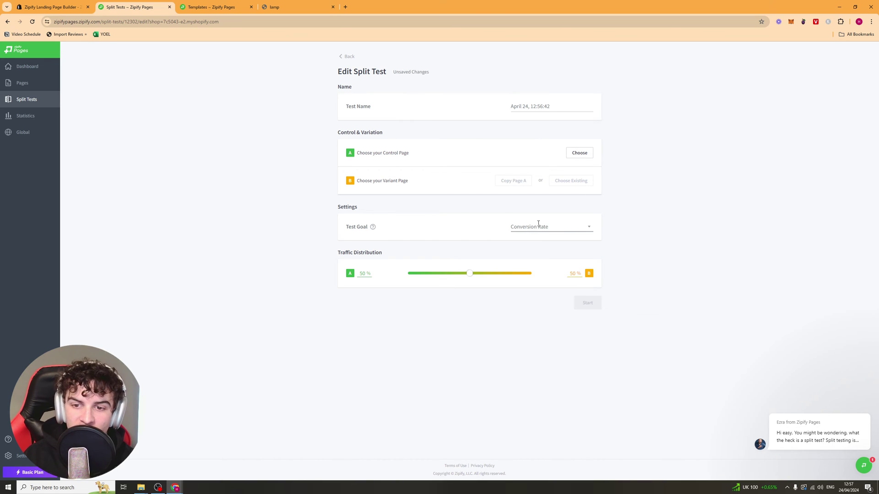
click(540, 227)
click(541, 235)
click(541, 227)
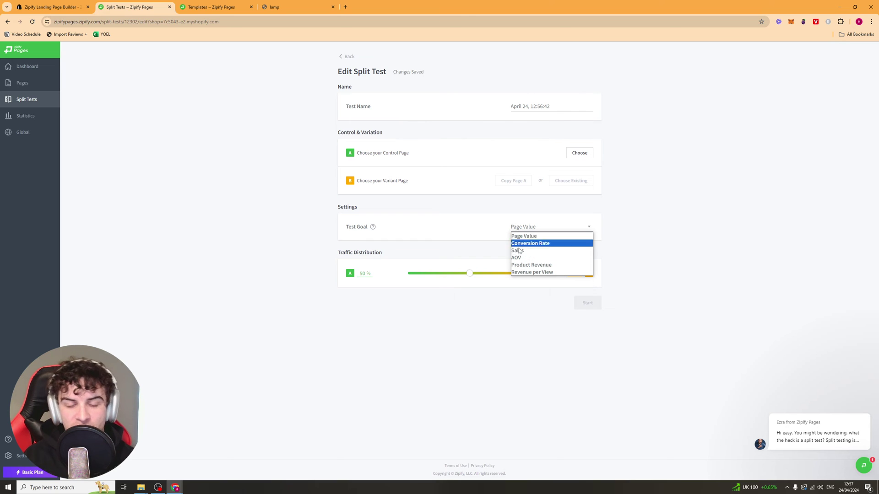
click(653, 227)
drag(469, 279, 427, 274)
drag(461, 276, 470, 274)
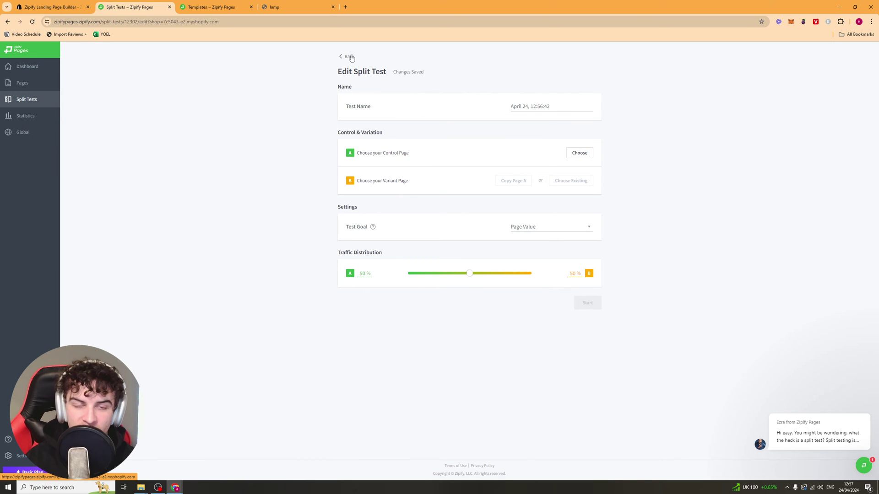
Return to the split test list and check the draft test's Actions menu without choosing anything
click(351, 57)
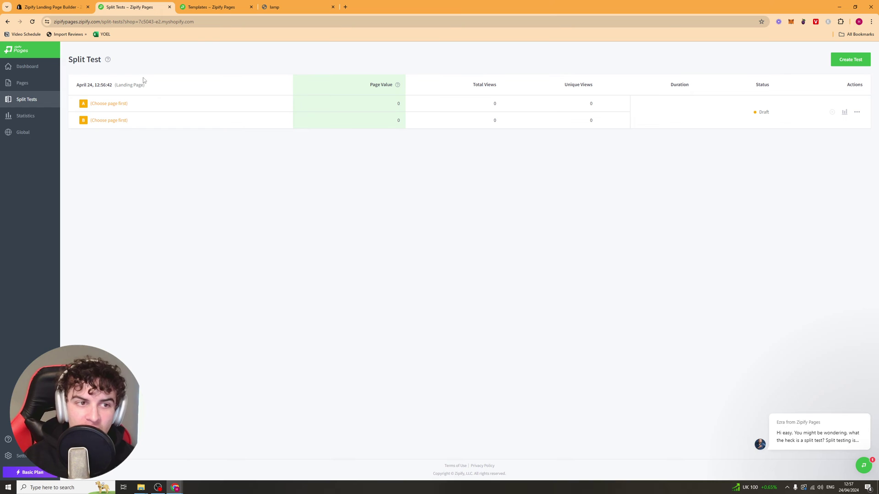
click(856, 112)
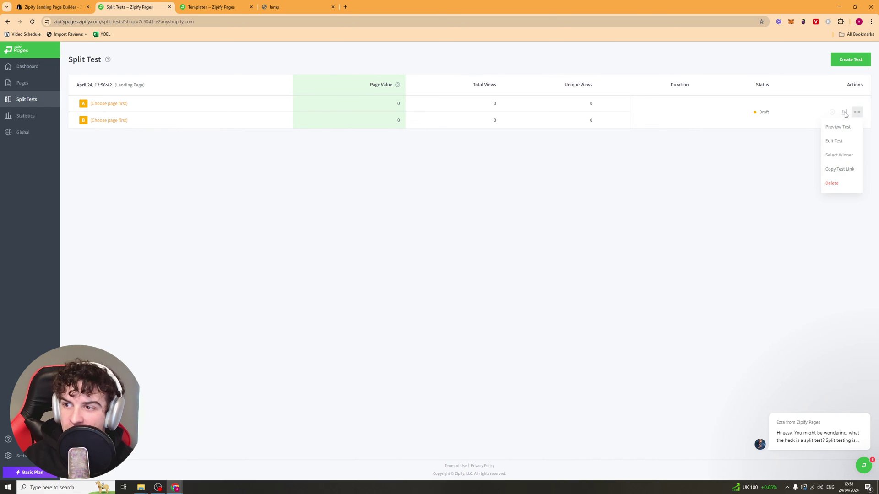
click(844, 113)
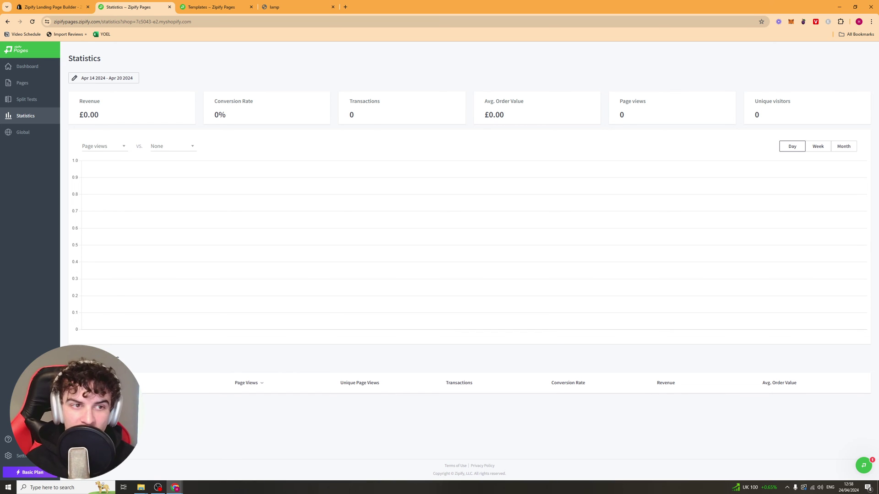
Group the Statistics chart by Week, leaving the metrics unchanged, then go to Global Styles
click(108, 146)
click(188, 147)
click(243, 144)
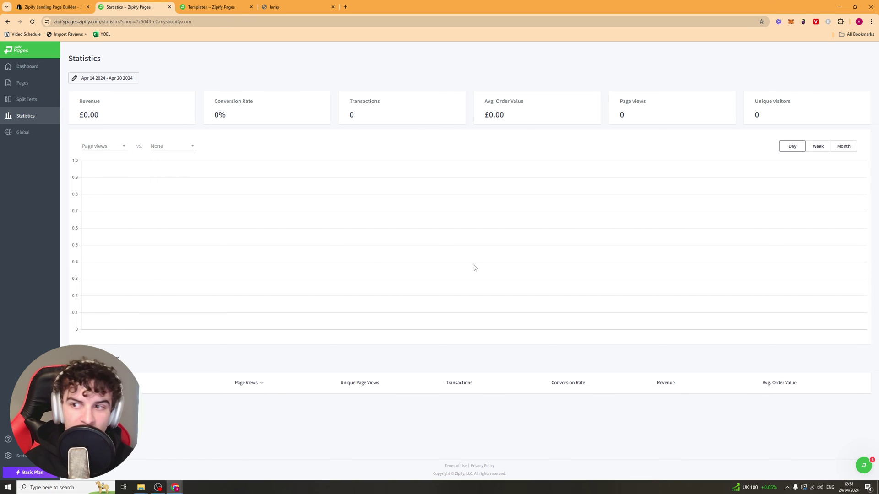
click(821, 146)
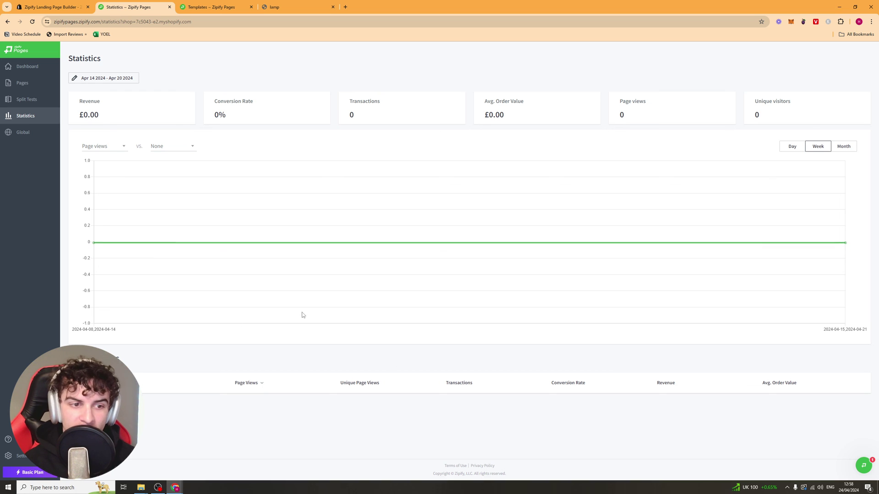
click(23, 133)
mouse_move(50, 132)
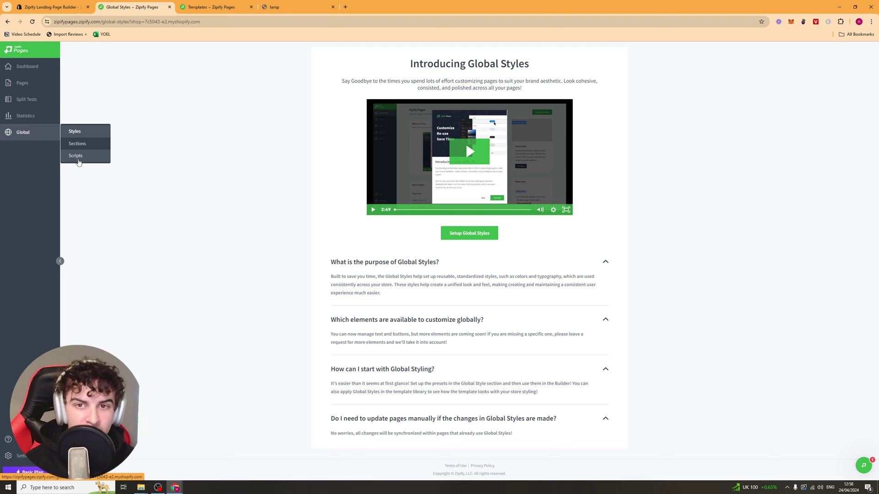
Open the Global Styles editor and inspect Body Copy 3's font list (Lato 12px) without changing it
click(473, 235)
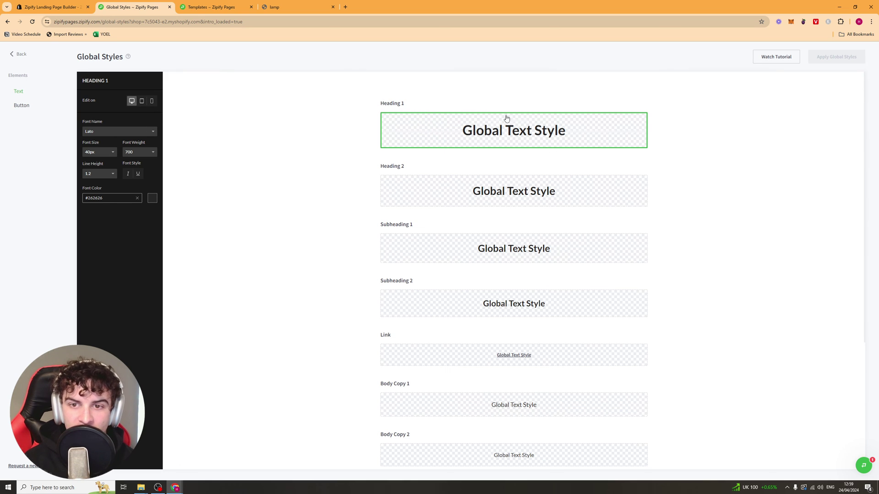
scroll(457, 227, down, 5)
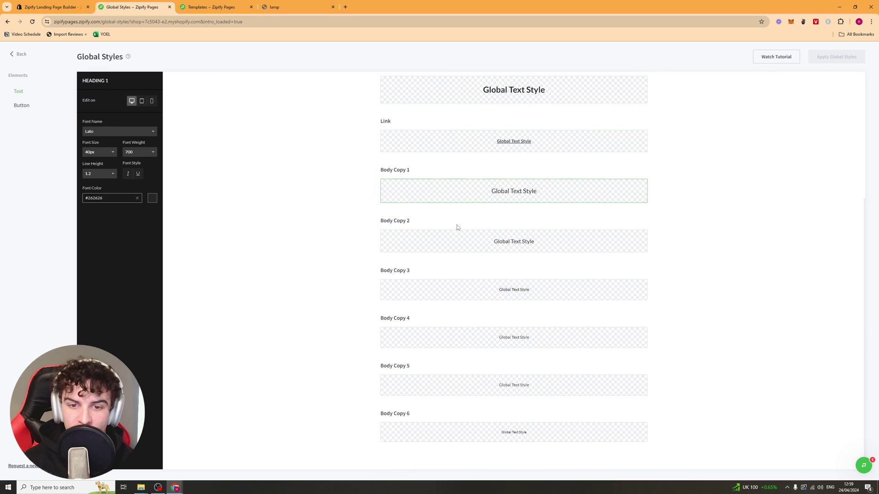
drag(380, 270, 527, 295)
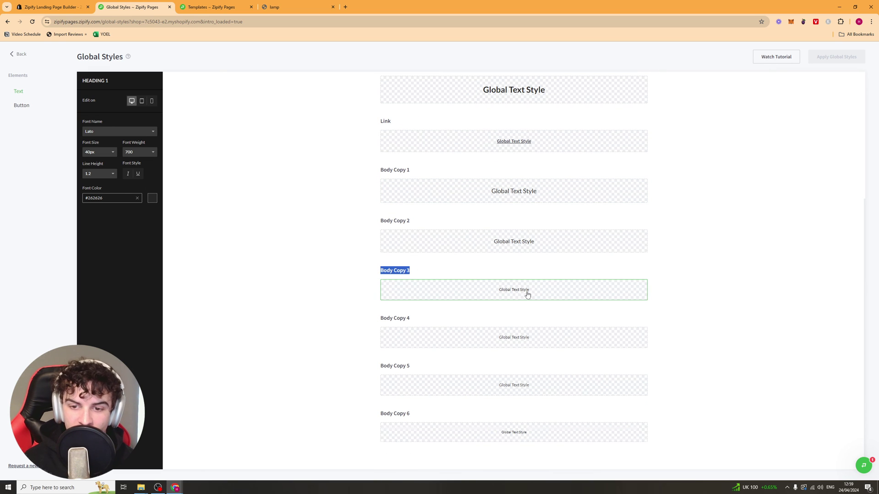
click(515, 293)
click(128, 132)
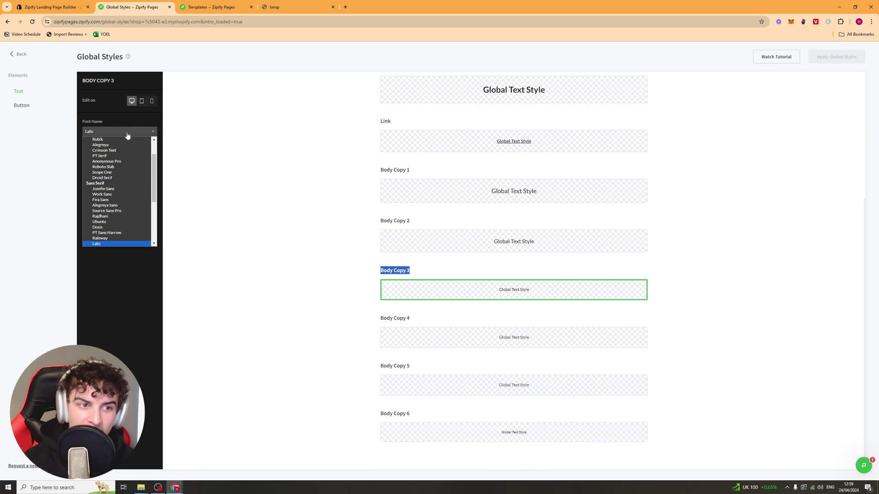
scroll(109, 194, up, 2)
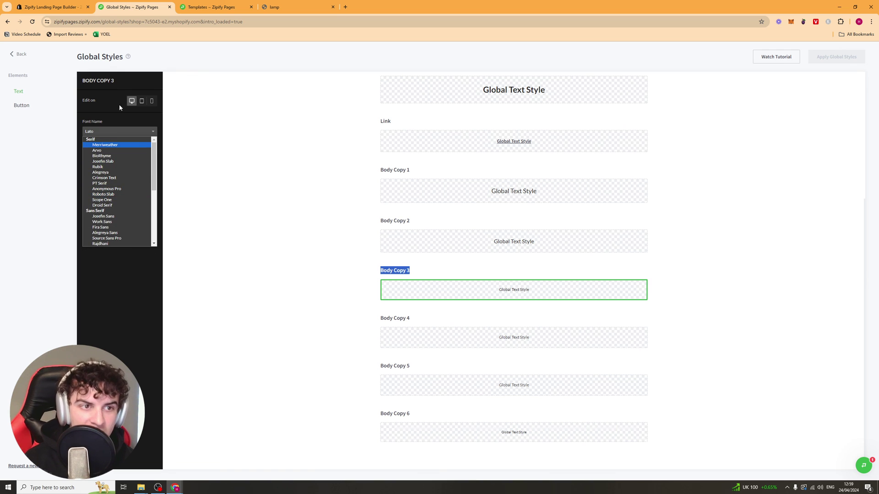
click(200, 144)
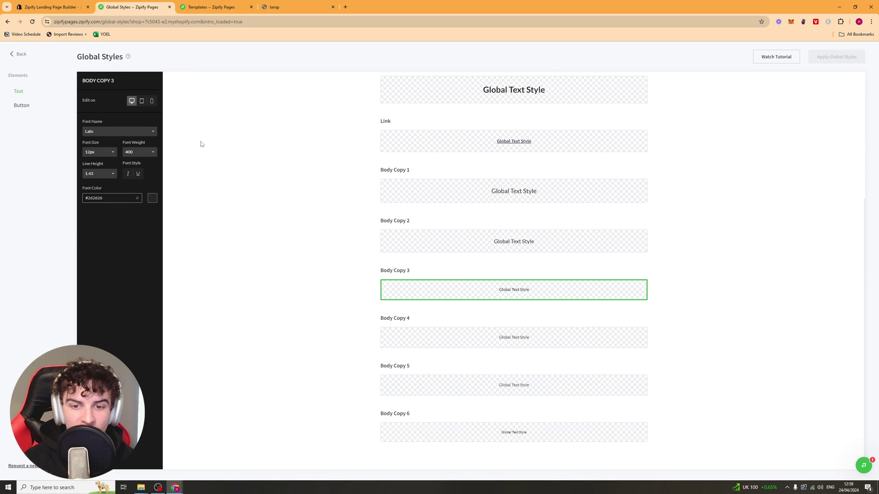
Switch to the global Button styles and expand, then collapse, the Primary button's Background settings
click(22, 106)
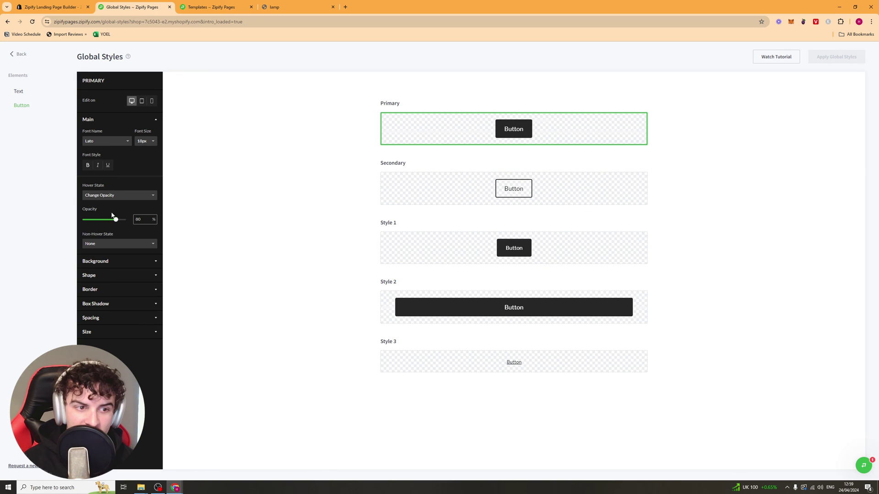
click(110, 261)
click(111, 261)
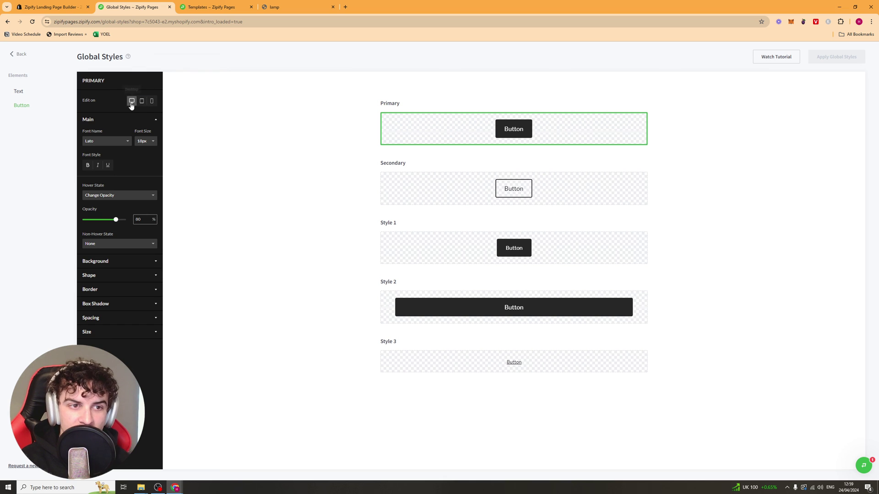
Preview the button styles on Mobile, Tablet and Desktop, ending on Desktop
click(152, 101)
click(131, 102)
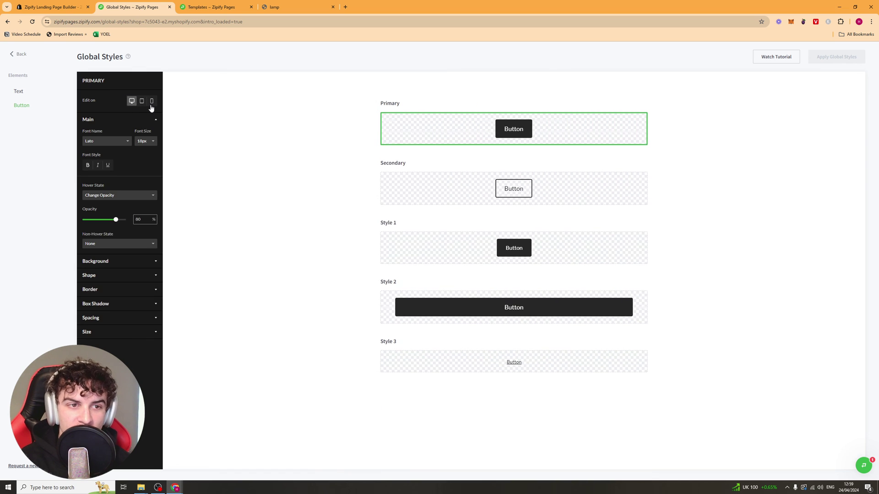
click(152, 103)
click(132, 101)
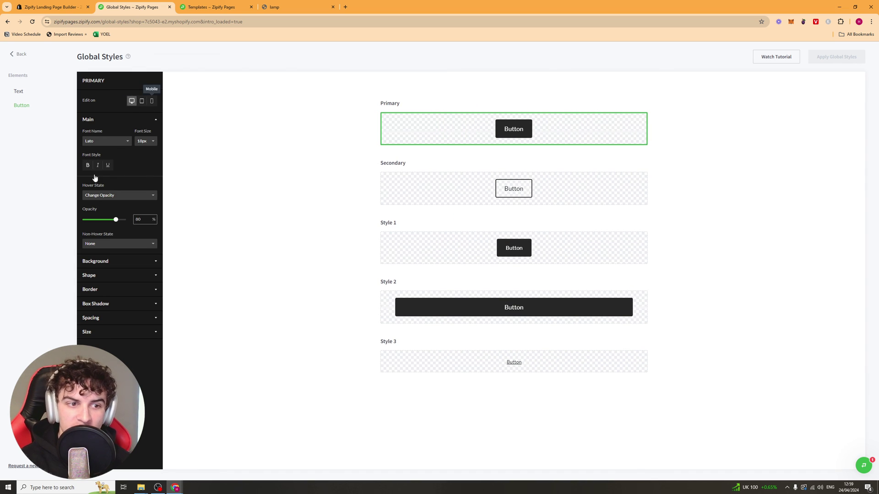
click(151, 102)
click(142, 102)
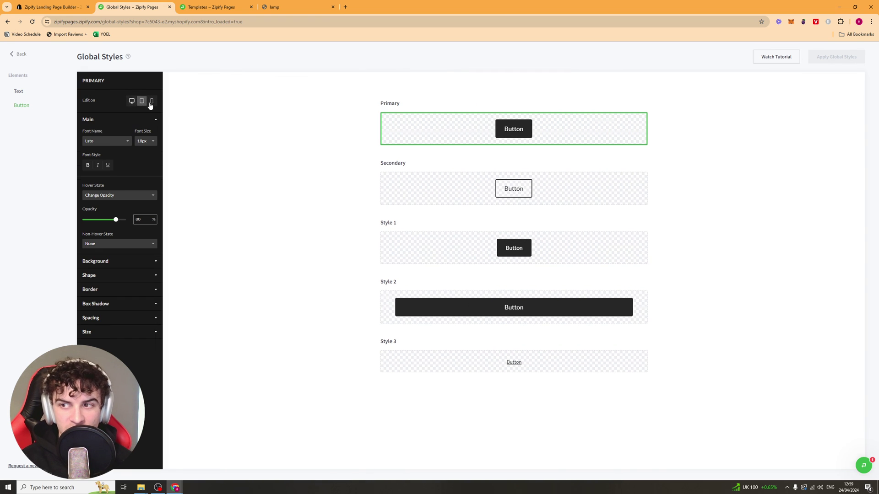
click(131, 101)
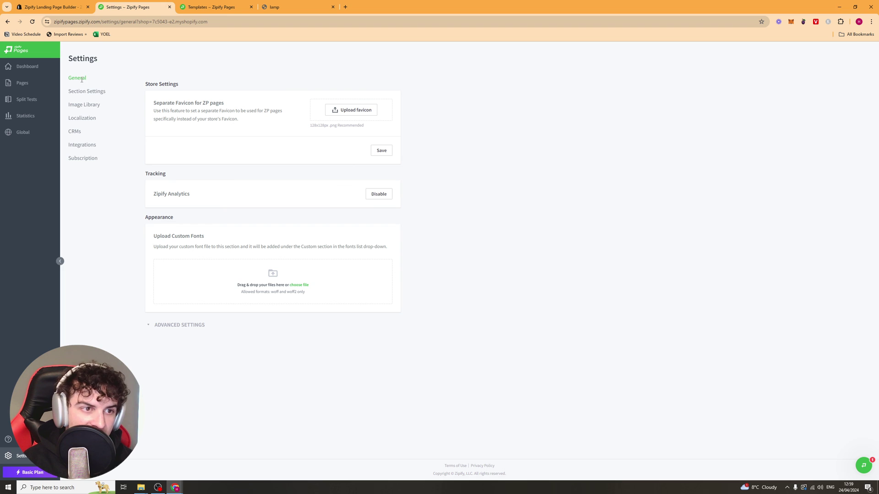
Browse the Section Settings, Image Library and Localization settings pages
click(87, 91)
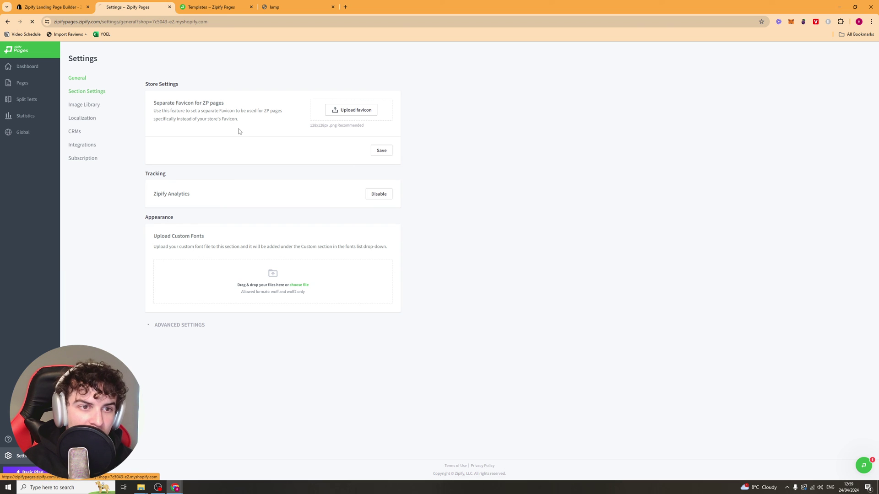
click(87, 105)
click(87, 119)
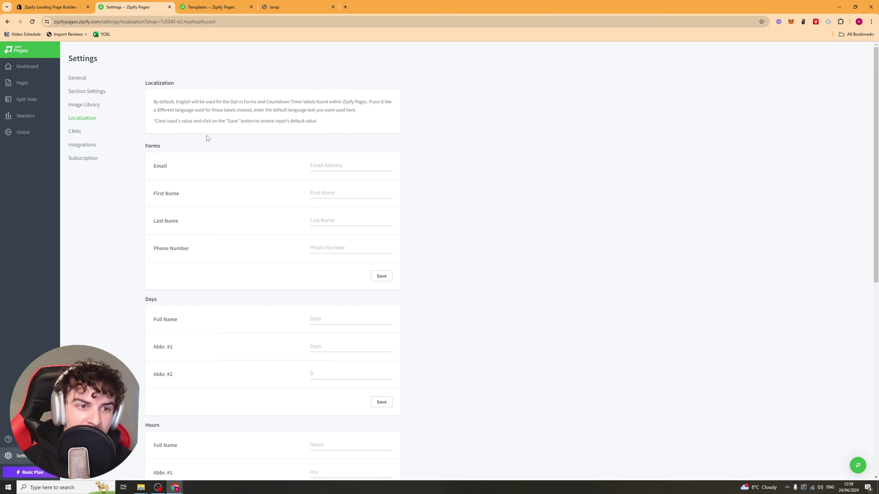
scroll(458, 298, down, 5)
scroll(321, 229, up, 5)
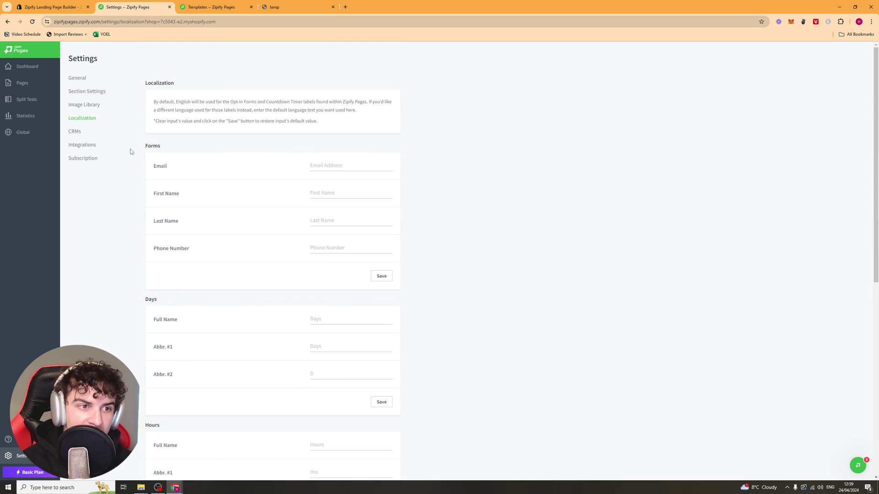
Look through the CRMs and Integrations settings, then view the Basic Plan subscription details
click(73, 132)
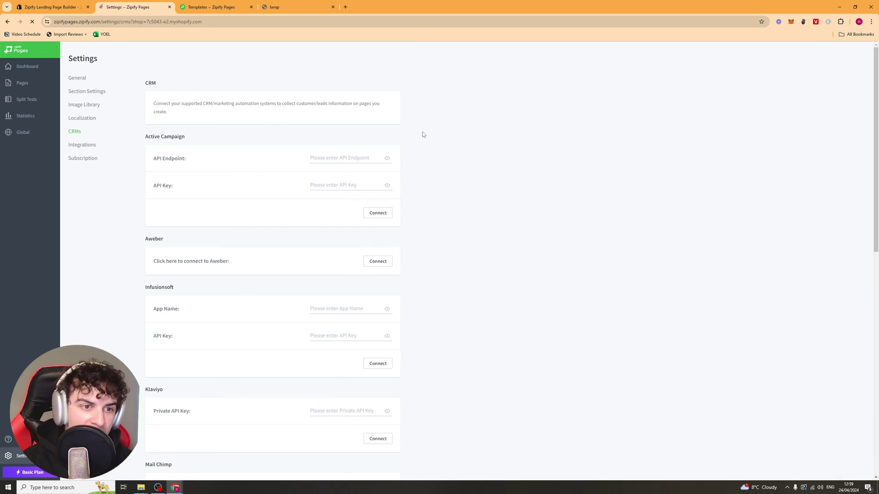
scroll(455, 172, down, 10)
scroll(460, 316, up, 10)
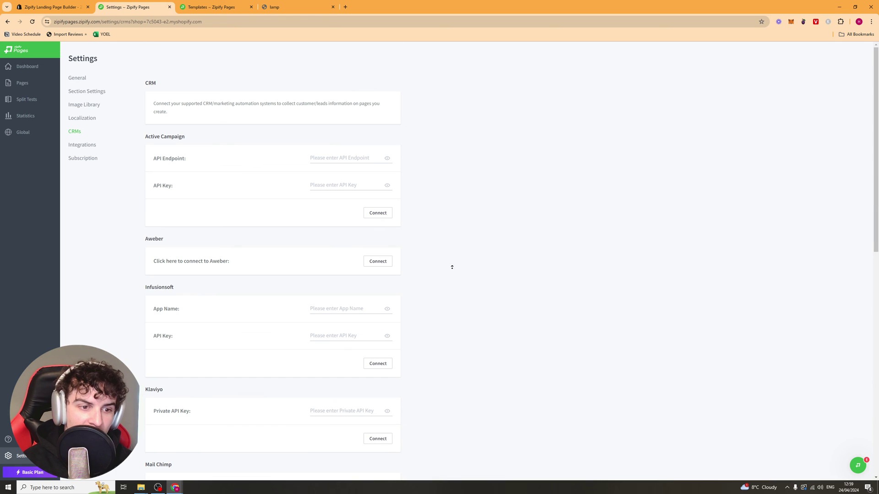
click(84, 144)
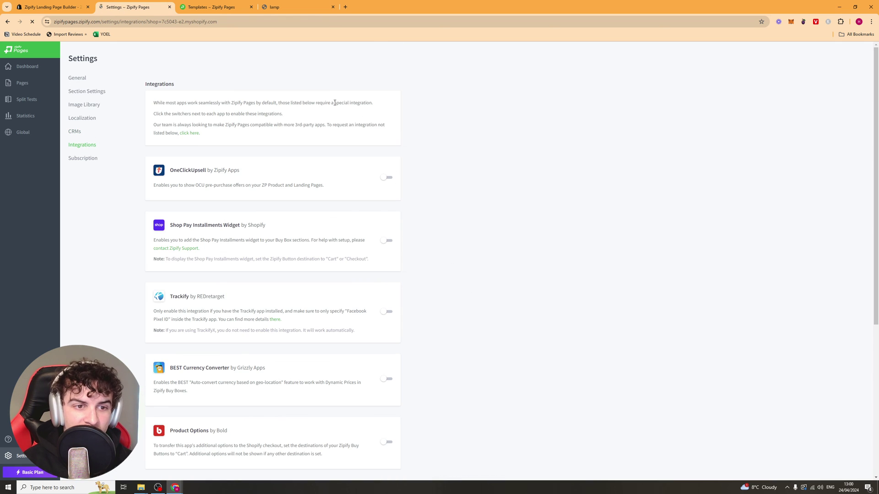
scroll(465, 177, down, 3)
scroll(465, 177, down, 2)
scroll(507, 341, up, 5)
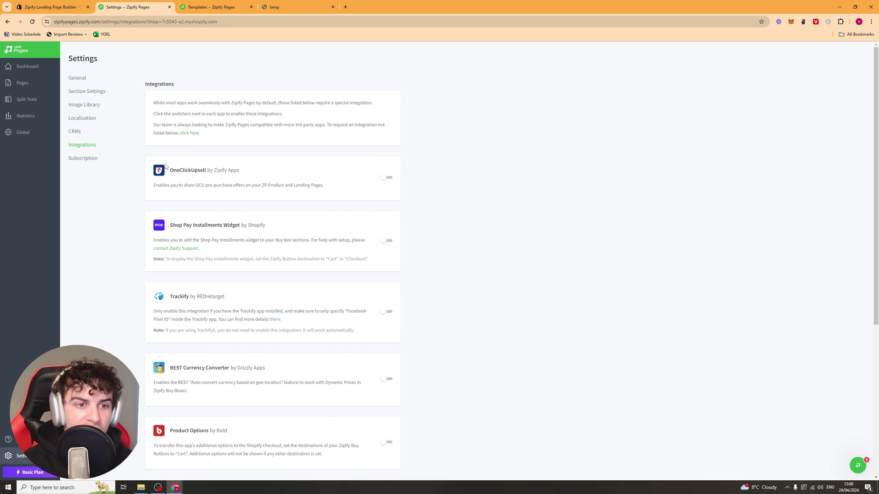
click(83, 158)
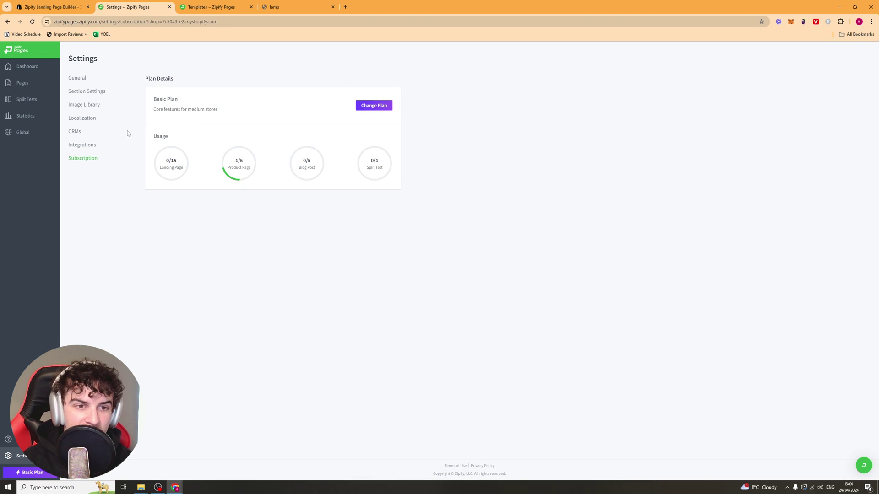